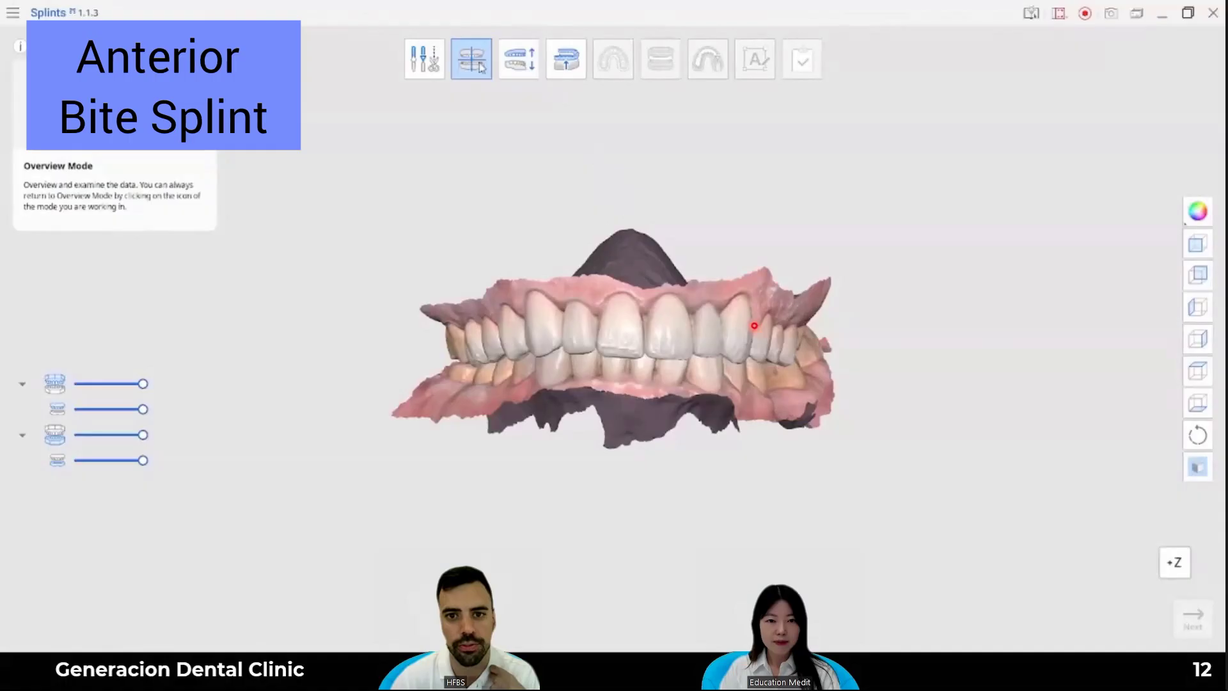
Step: Advance the anterior bite splint from the overview through occlusal adjustment and the upper arch's inner surface to outer surface creation
left_click(480, 65)
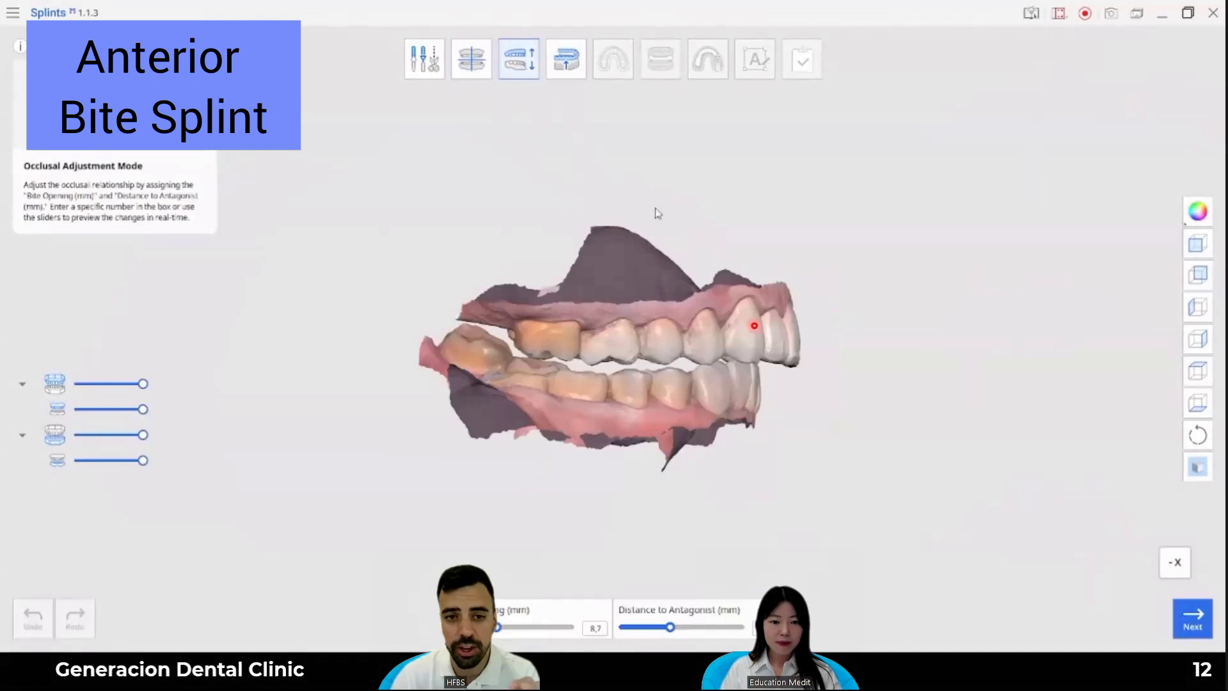
left_click(576, 58)
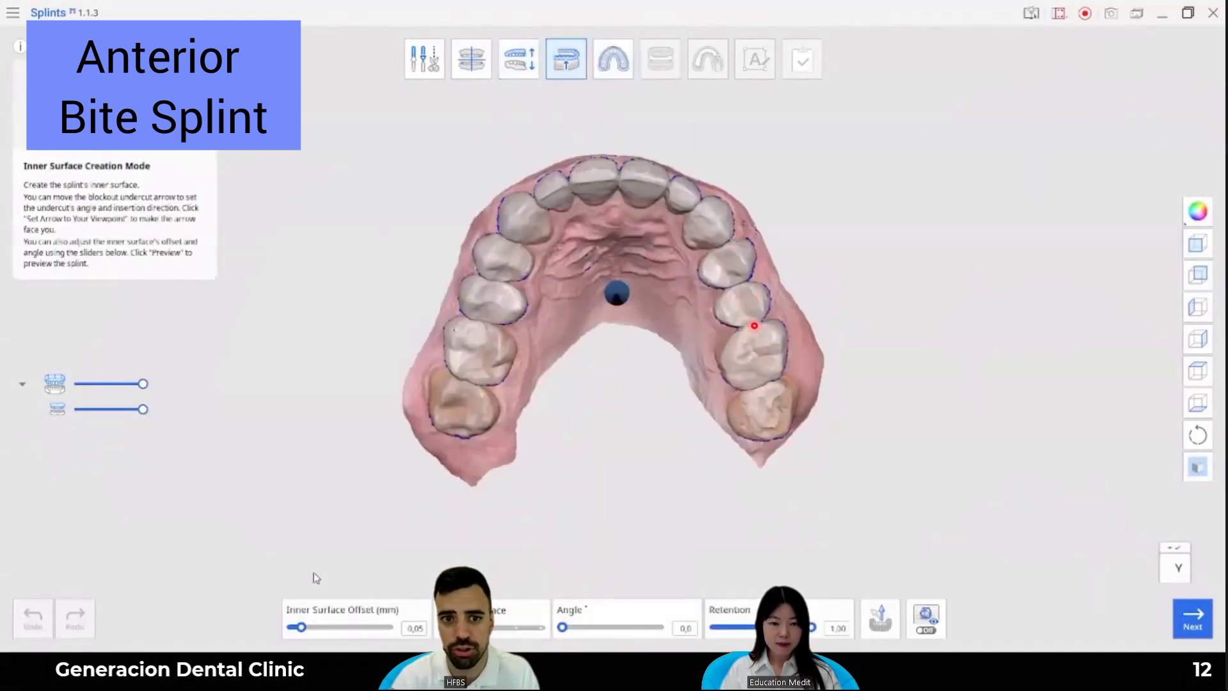
left_click(834, 628)
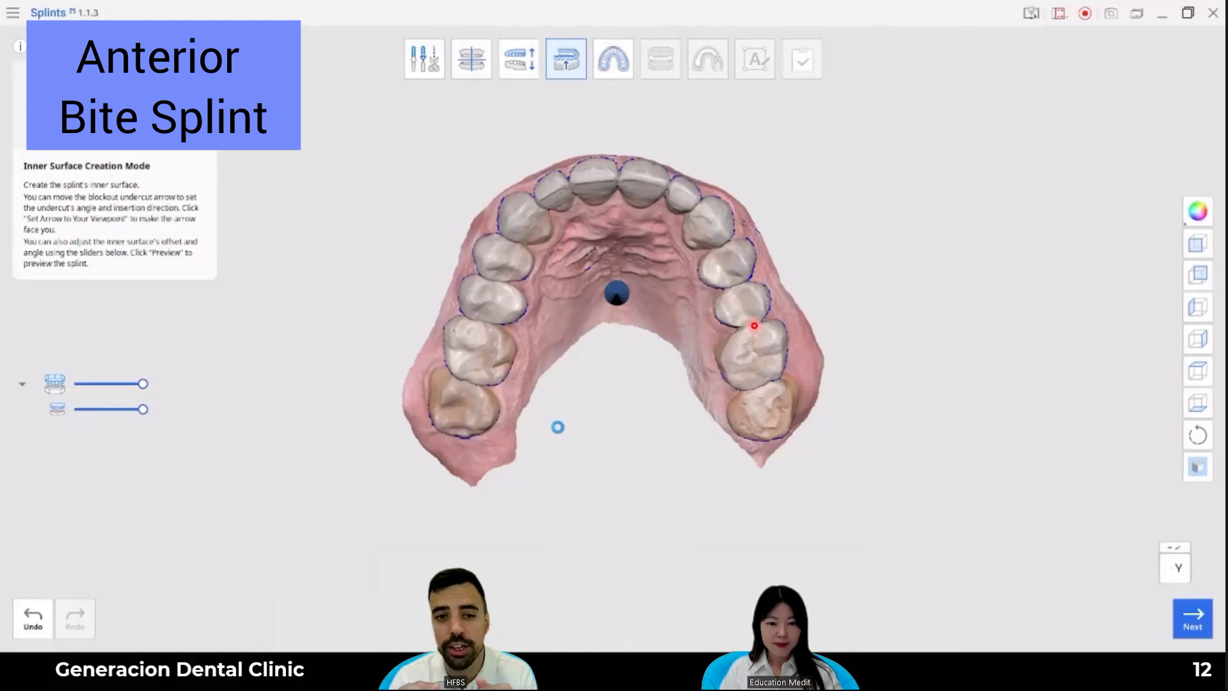
right_click_drag(613, 301, 622, 186)
left_click(655, 62)
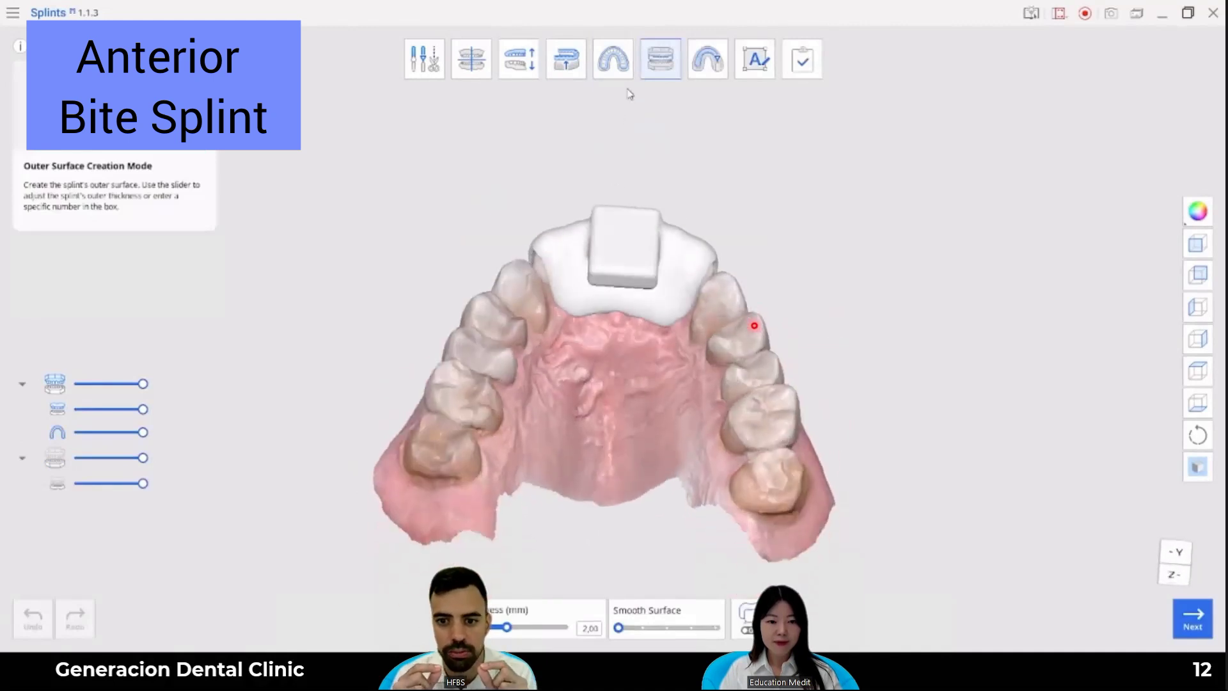
Step: Shorten the splint label to the first name, move it onto the front surface above the bite block, and reverse its orientation
left_click(757, 60)
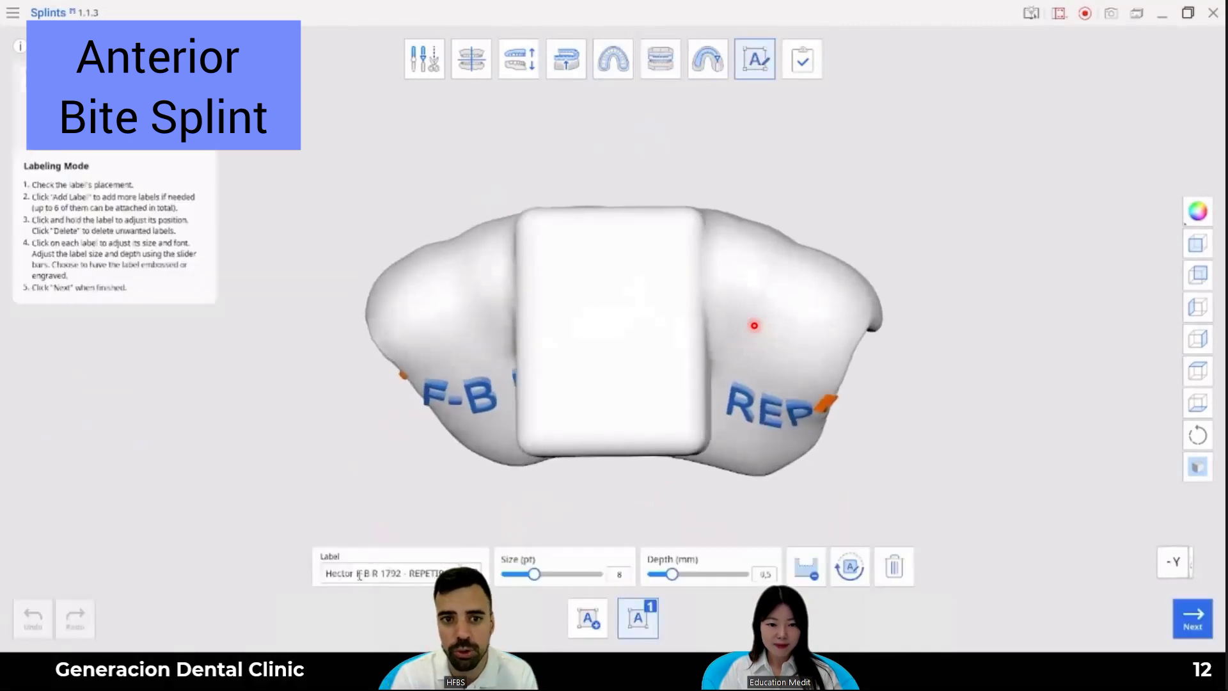
left_click_drag(359, 575, 718, 584)
key("BackSpace")
left_click_drag(492, 396, 487, 240)
right_click_drag(488, 240, 557, 453)
left_click_drag(463, 307, 628, 204)
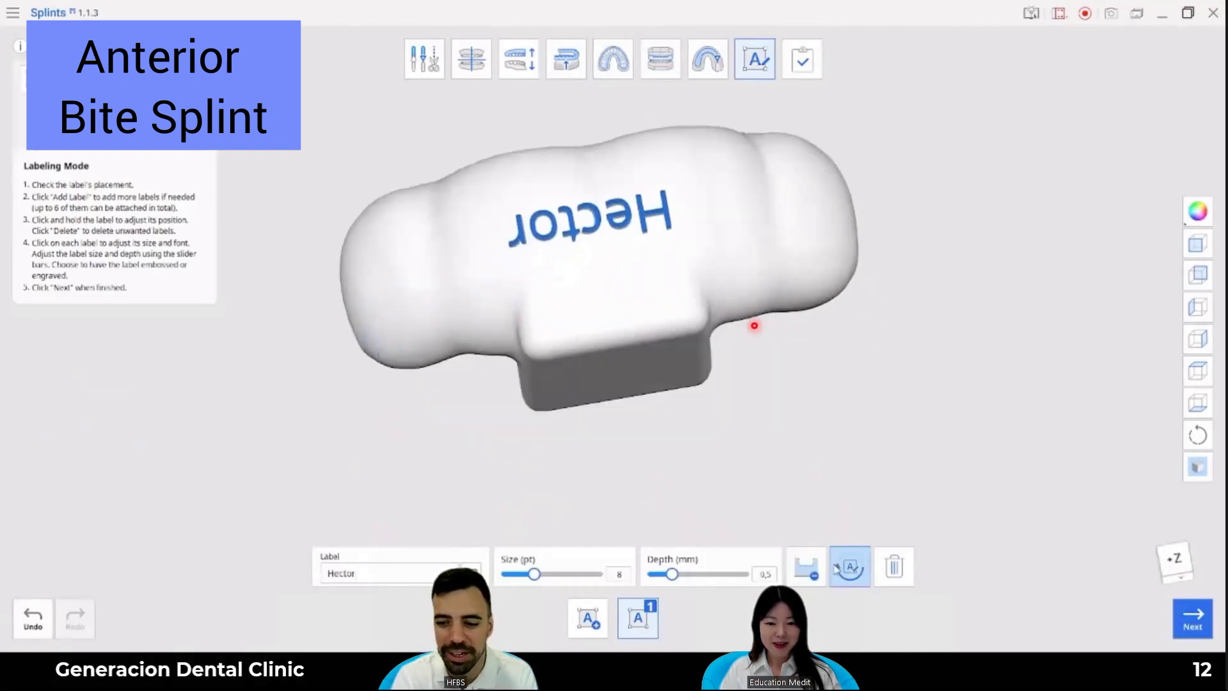
left_click(852, 569)
Step: Return to the design stage and sculpt added material into the junction between the bite block and the splint's palatal side
right_click_drag(761, 444, 669, 375)
right_click_drag(838, 392, 790, 216)
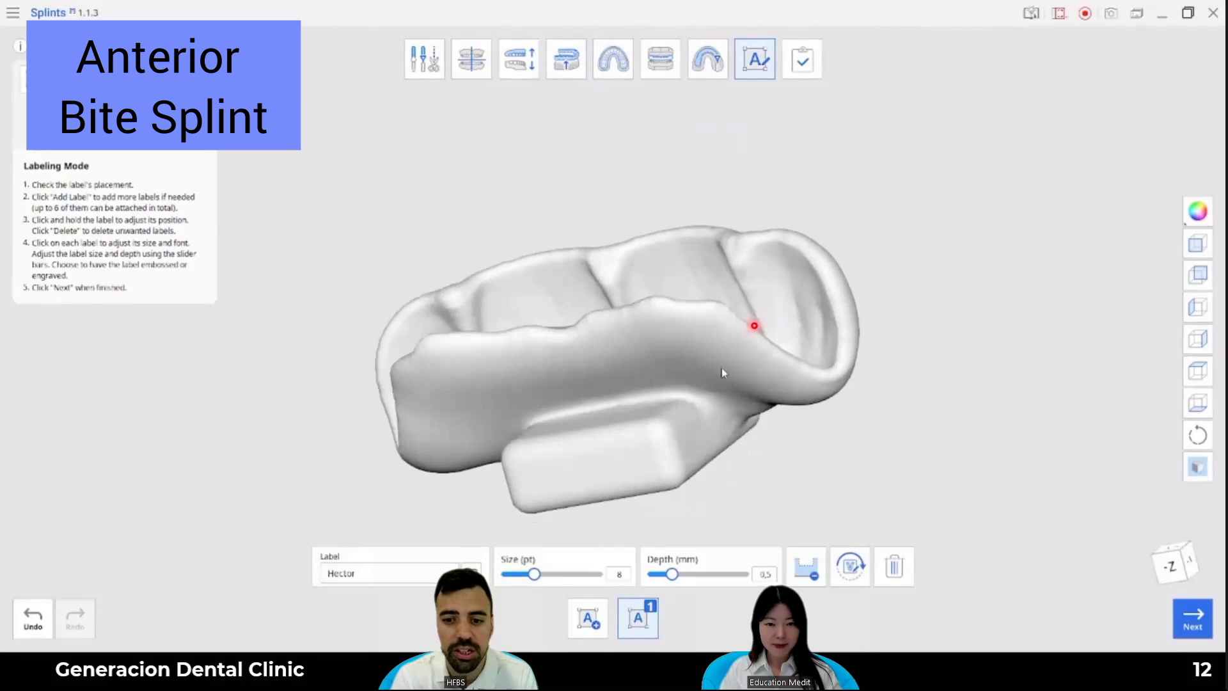
right_click_drag(682, 464, 536, 358)
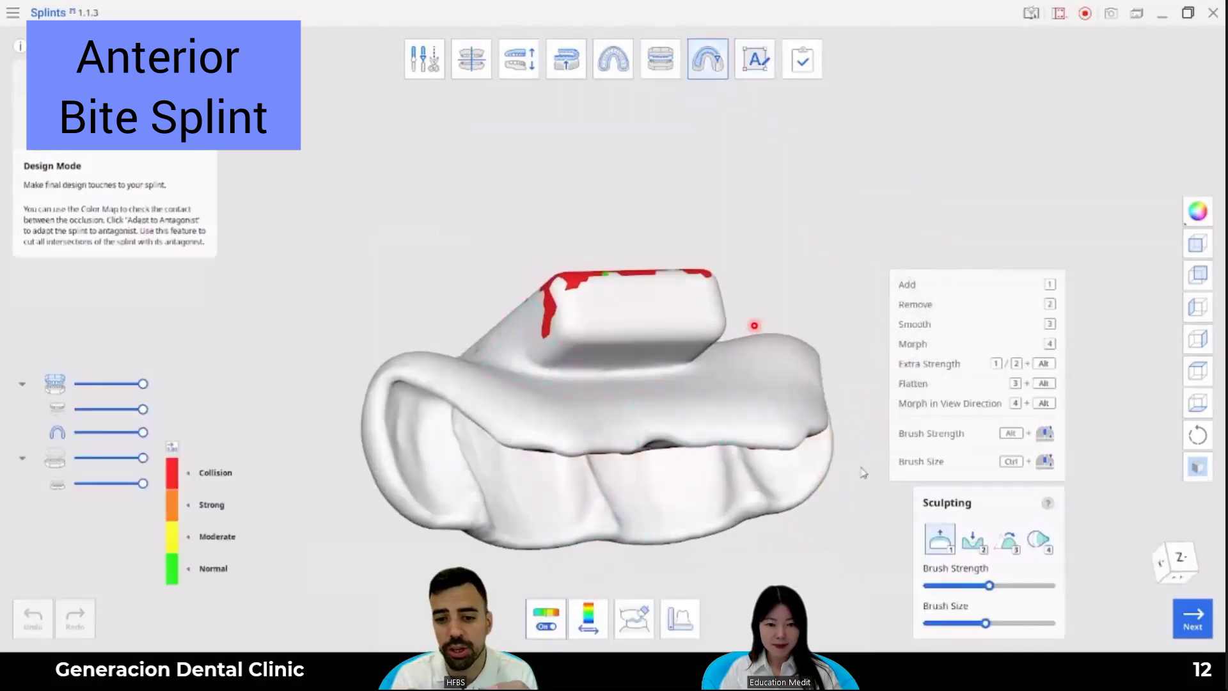
mouse_move(609, 388)
left_mouse_down()
mouse_move(631, 369)
mouse_move(647, 395)
mouse_move(645, 378)
left_mouse_up()
right_click_drag(645, 377, 650, 362)
scroll(650, 363, "up", 3)
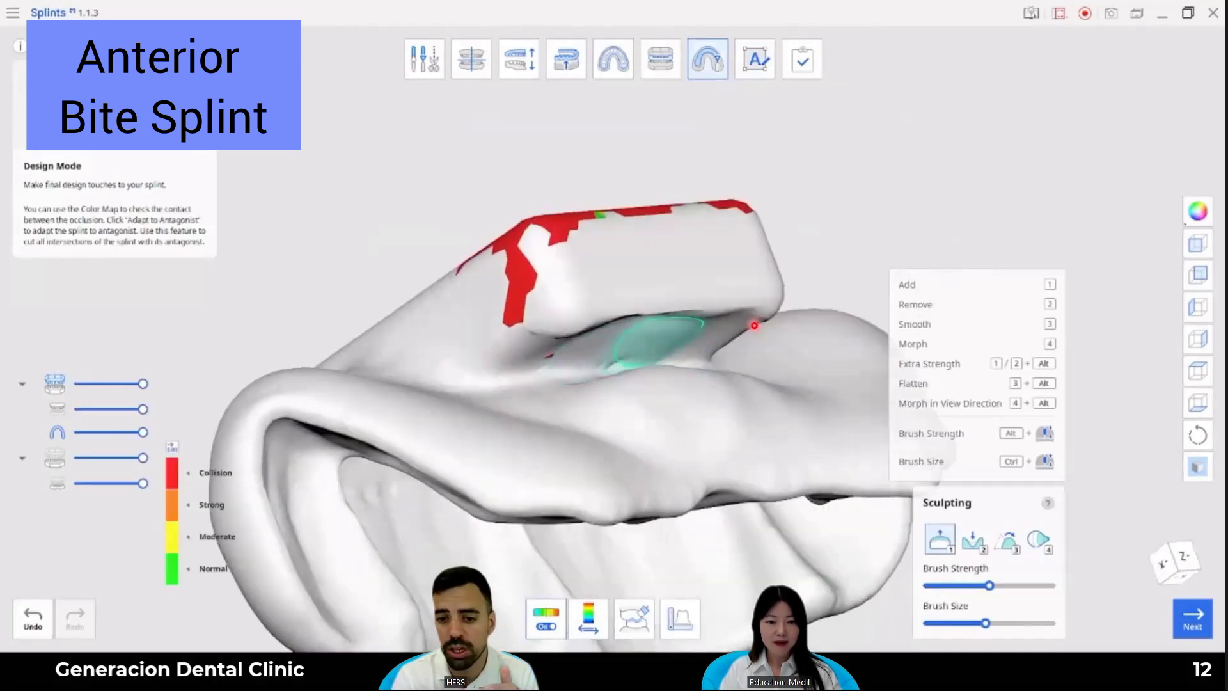
mouse_move(633, 351)
right_mouse_down()
mouse_move(739, 371)
mouse_move(742, 360)
right_mouse_up()
mouse_move(742, 359)
left_mouse_down()
mouse_move(691, 363)
mouse_move(655, 345)
left_mouse_up()
mouse_move(655, 345)
right_mouse_down()
mouse_move(584, 383)
mouse_move(563, 377)
mouse_move(586, 388)
right_mouse_up()
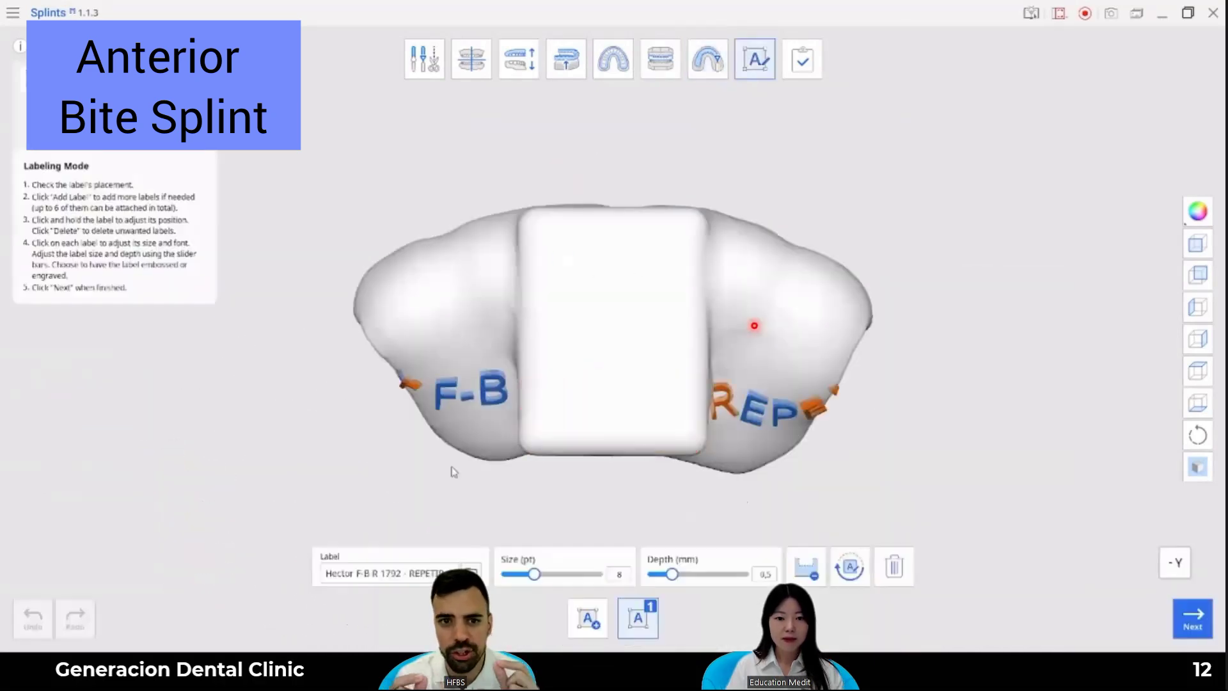
Step: Reduce the restored label to only the first name, reposition it centrally on the splint's front surface, and flip its orientation
key("BackSpace")
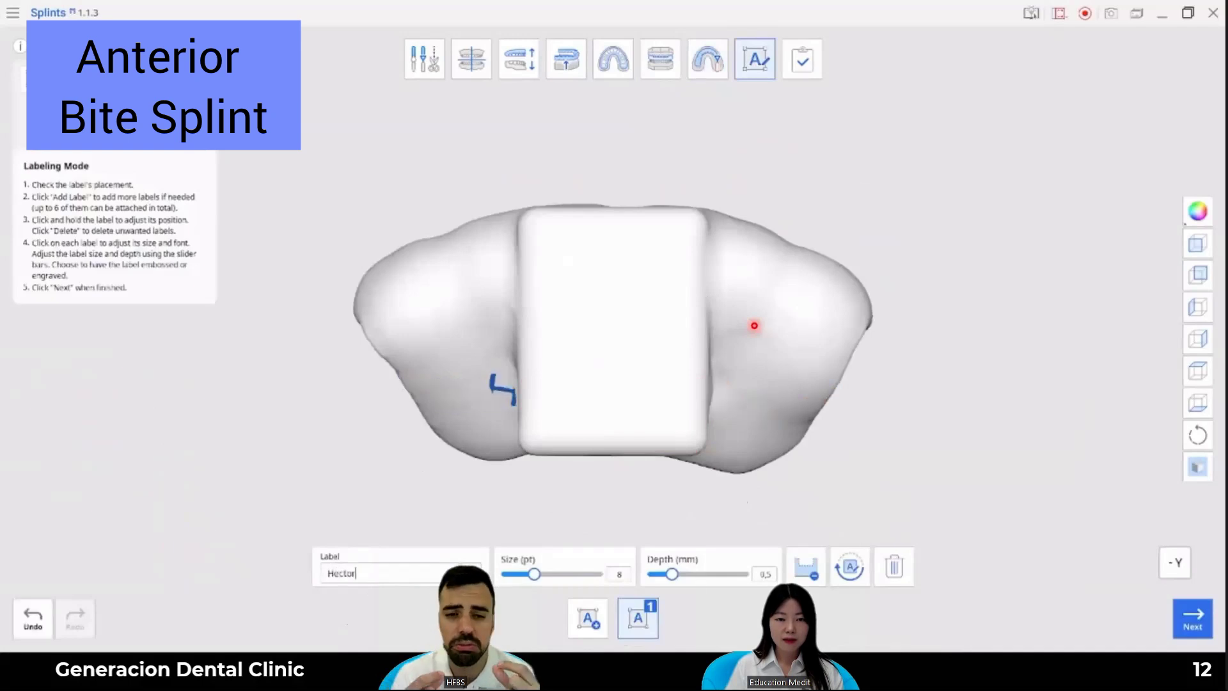
left_click_drag(524, 218, 517, 211)
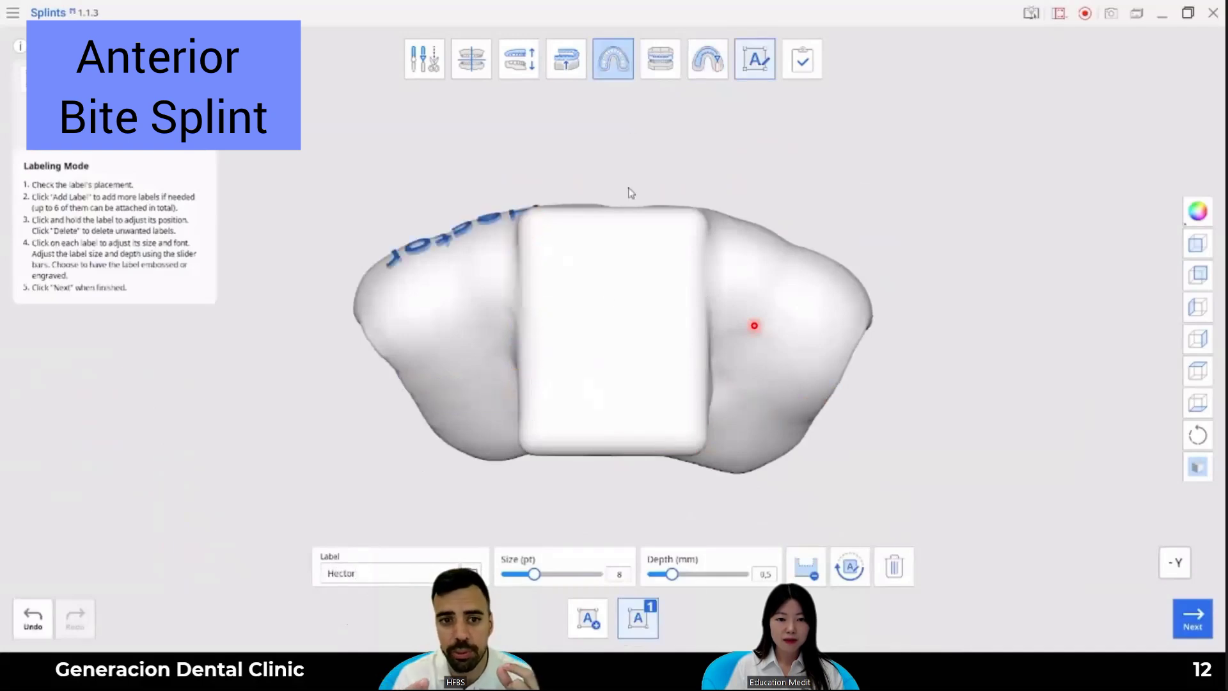
right_click_drag(602, 224, 529, 249)
left_click_drag(530, 249, 662, 246)
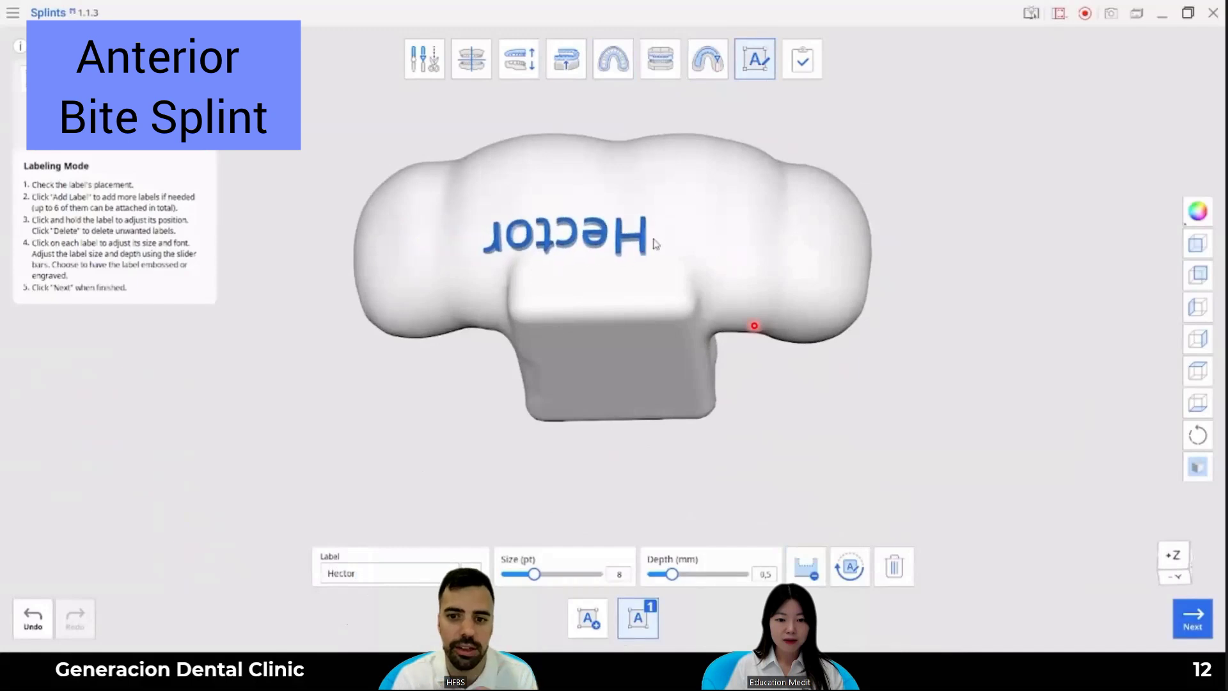
left_click(850, 566)
right_click_drag(691, 483, 396, 523)
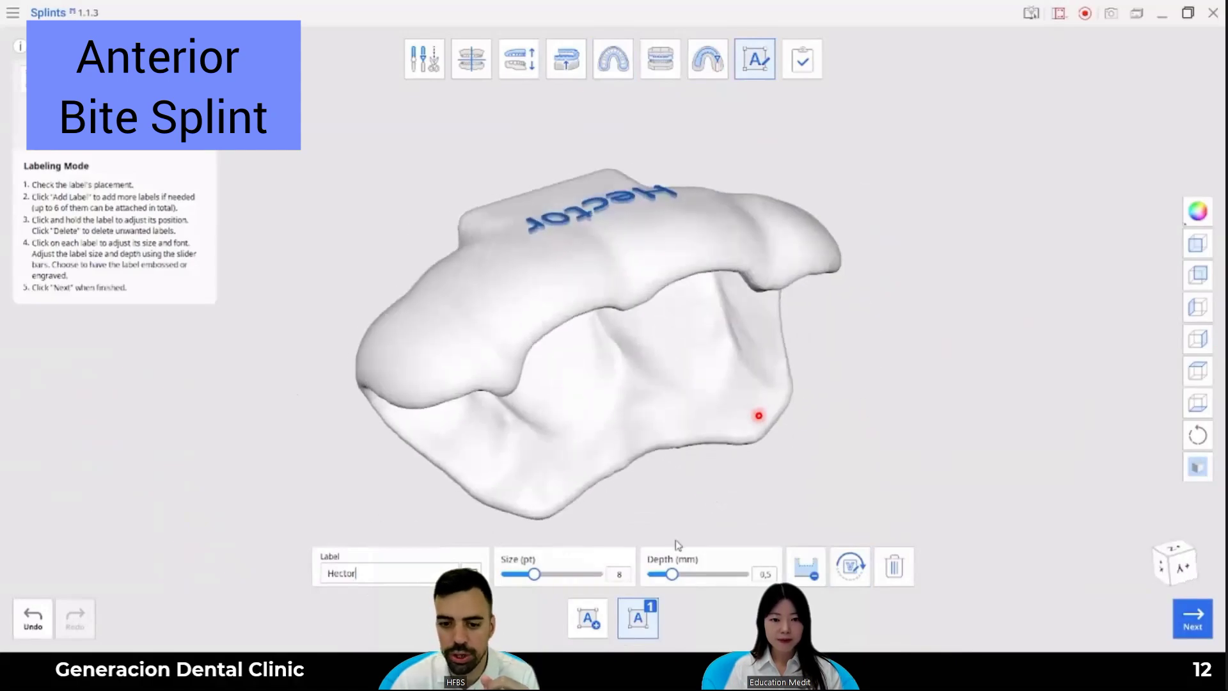
key("Right")
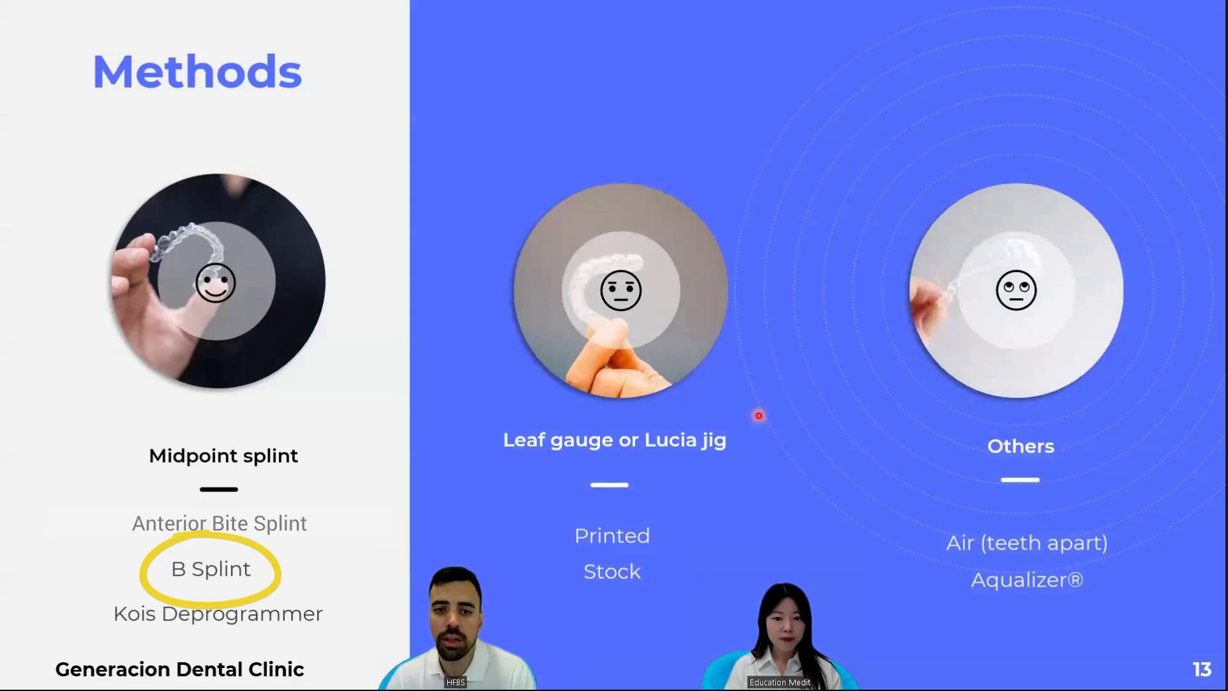
key("Right")
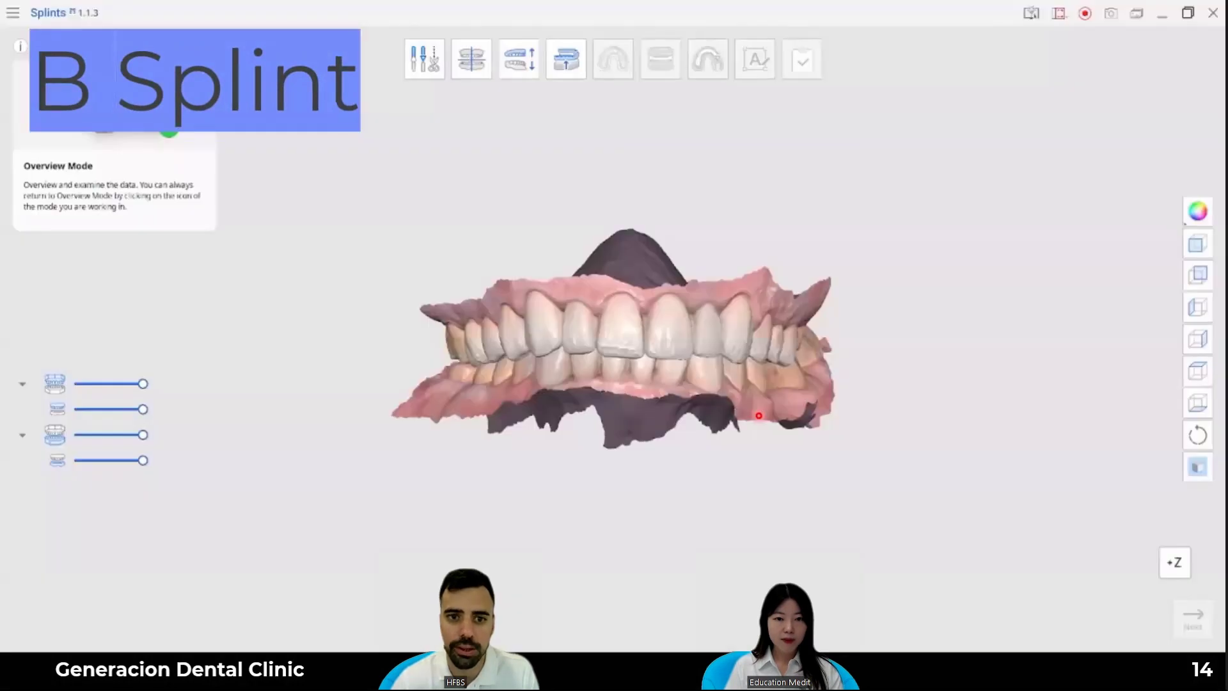
Step: Set the bite opening to 11.1 mm for the B splint and continue to the upper arch's inner surface creation
left_click(489, 60)
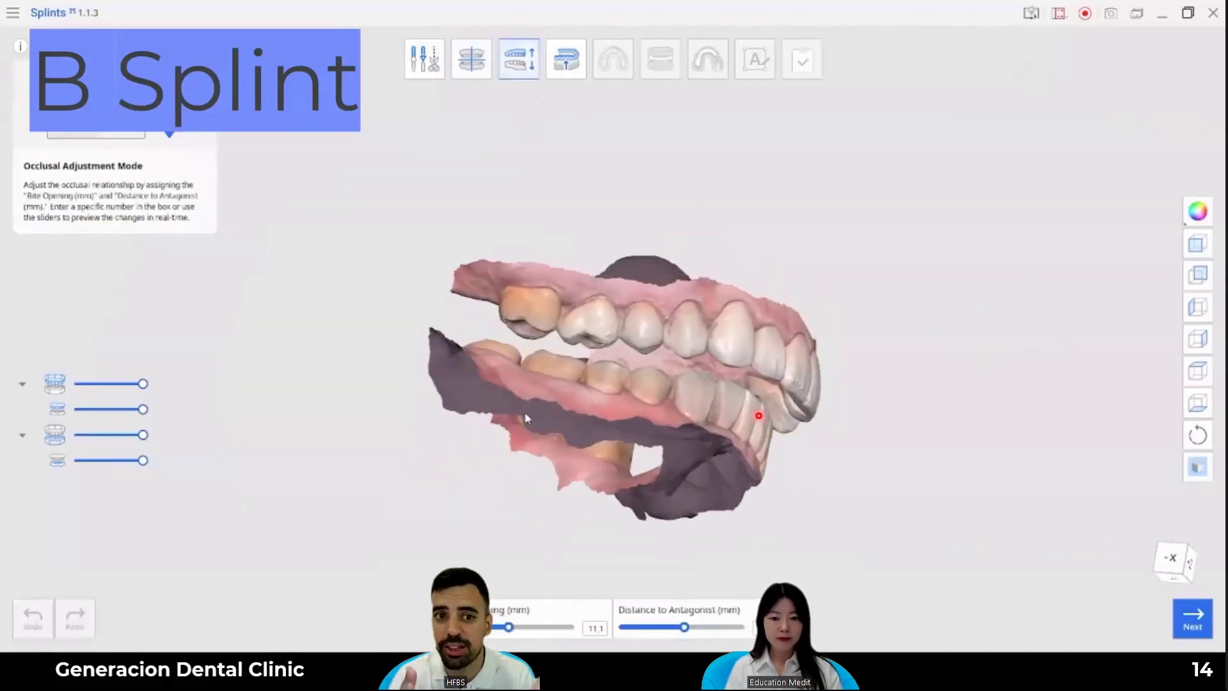
left_click(566, 58)
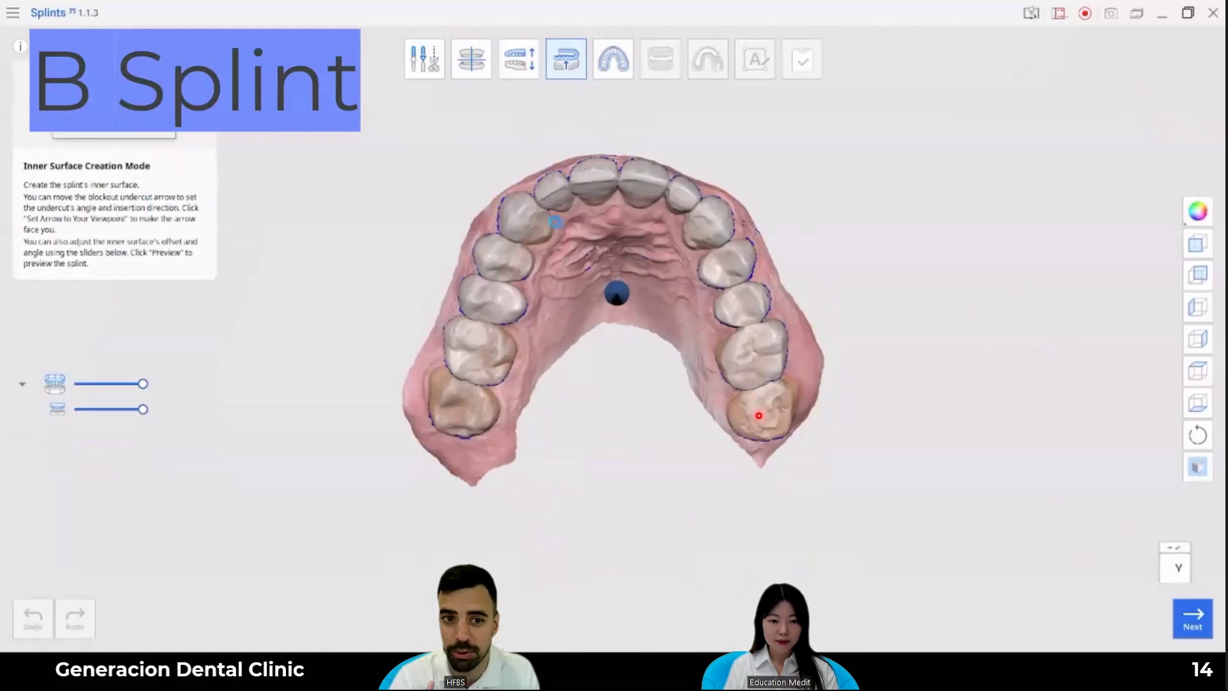
Step: Extend the splint outline back to the last molars, pulling its buccal and lingual points around the teeth on the first side
right_click_drag(612, 439, 574, 275)
left_click_drag(574, 279, 465, 439)
left_click_drag(409, 544, 419, 545)
left_click_drag(706, 322, 792, 517)
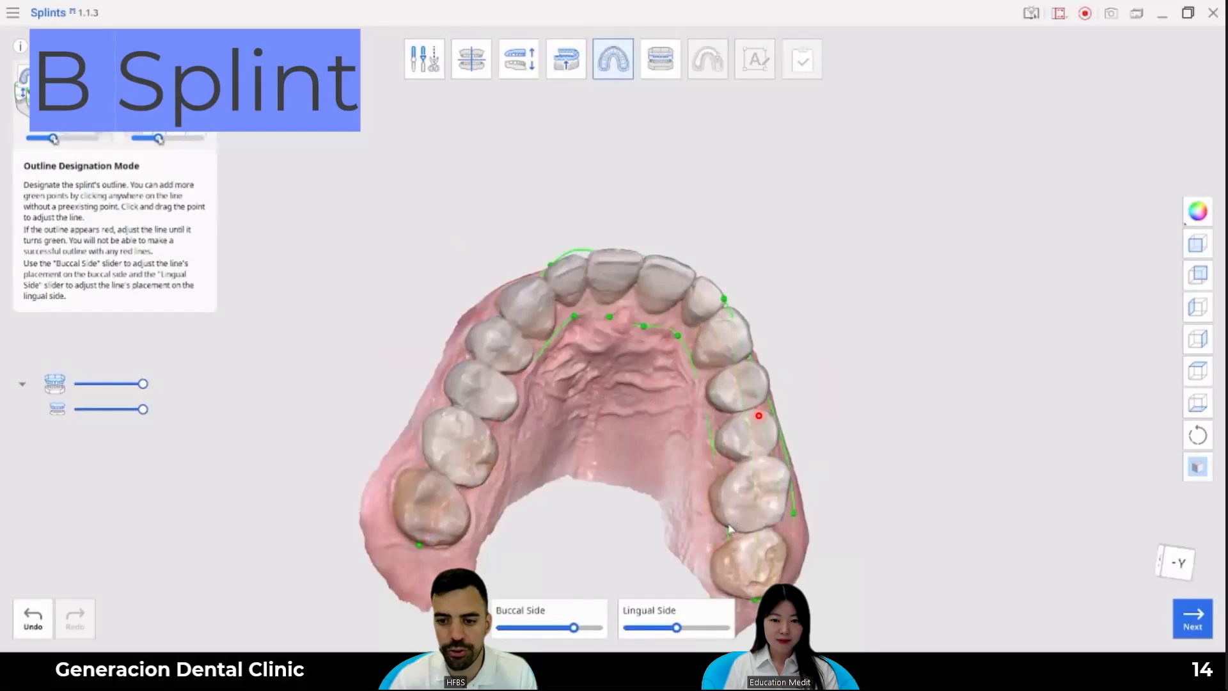
middle_click_drag(861, 501, 824, 339)
right_click_drag(823, 364, 691, 367)
left_click_drag(671, 352, 680, 349)
left_click_drag(682, 200, 676, 209)
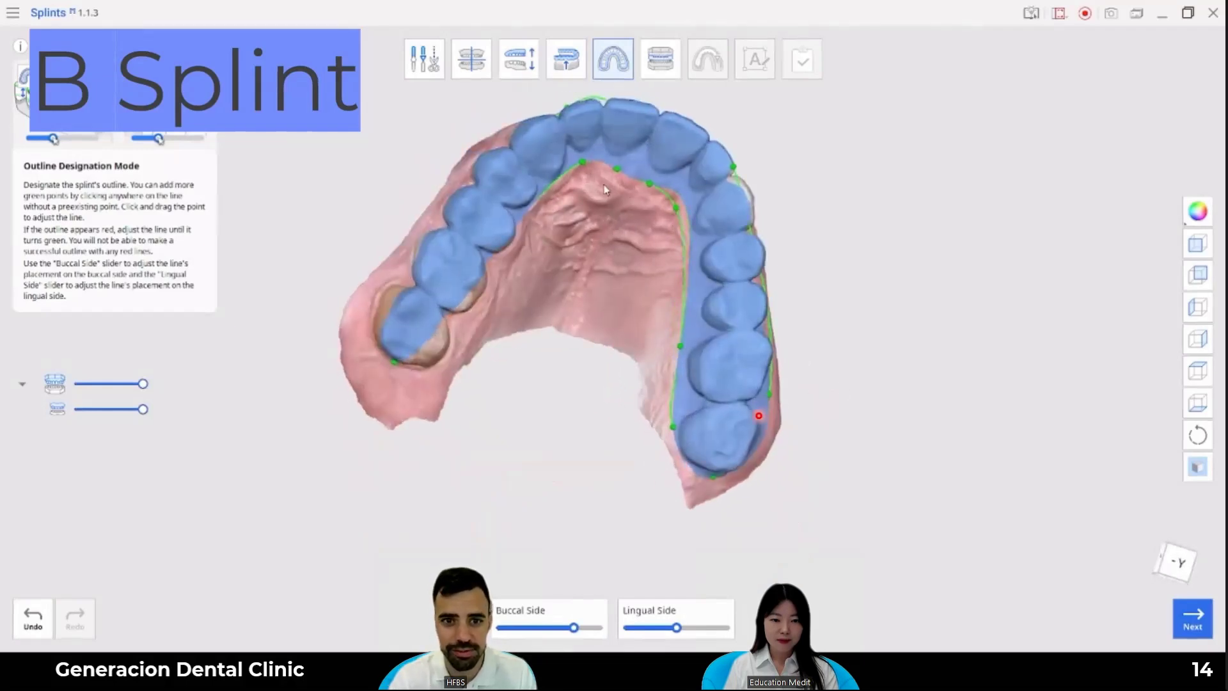
Step: Extend the outline around the opposite side's last molar, adding a distal point and moving the buccal edge outward to cover the molars
right_click_drag(573, 241, 513, 277)
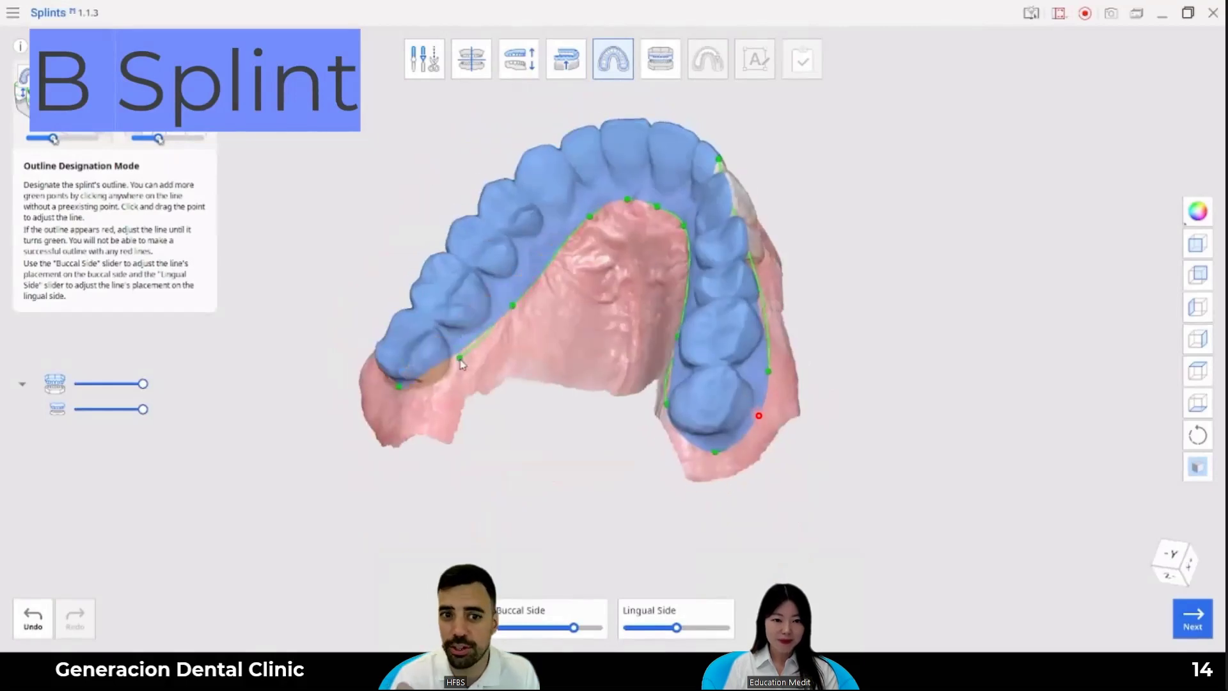
left_click(429, 389)
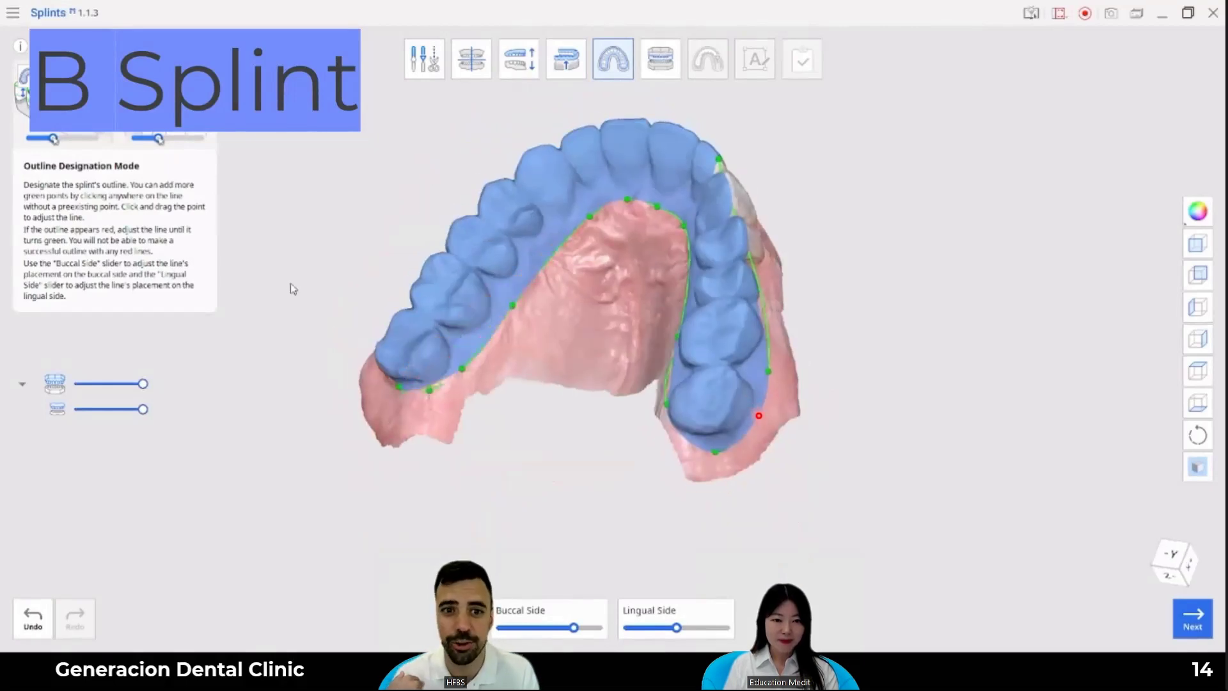
right_click_drag(249, 264, 781, 399)
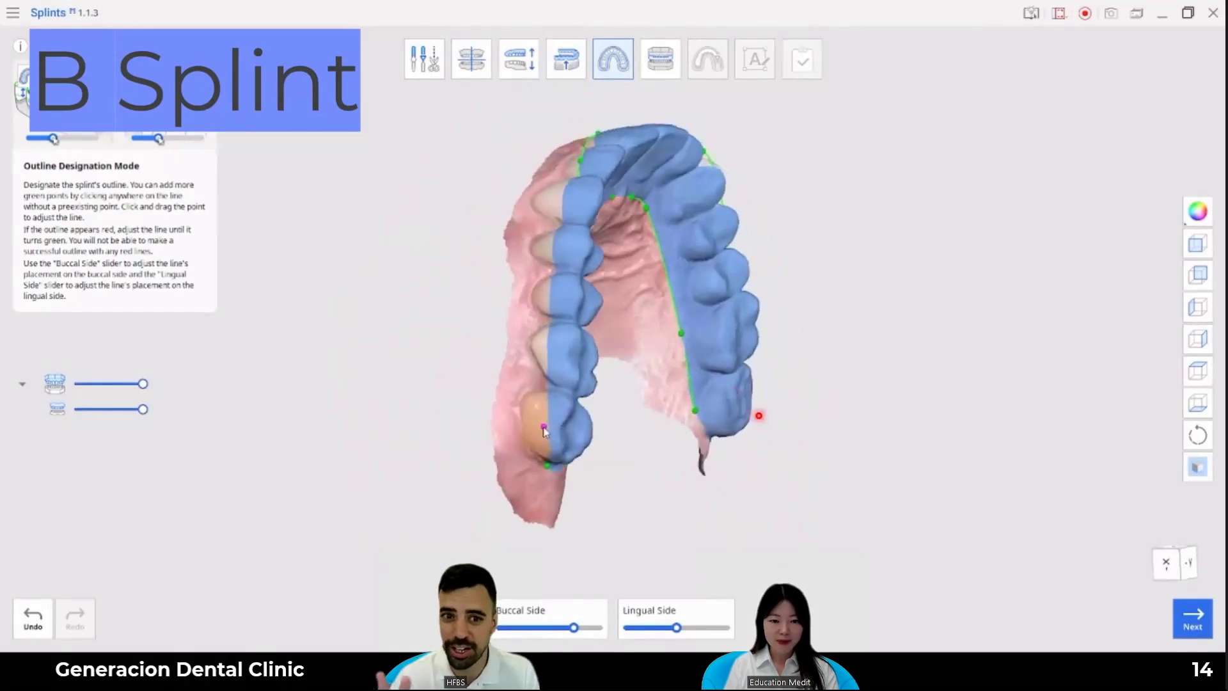
left_click_drag(542, 434, 539, 433)
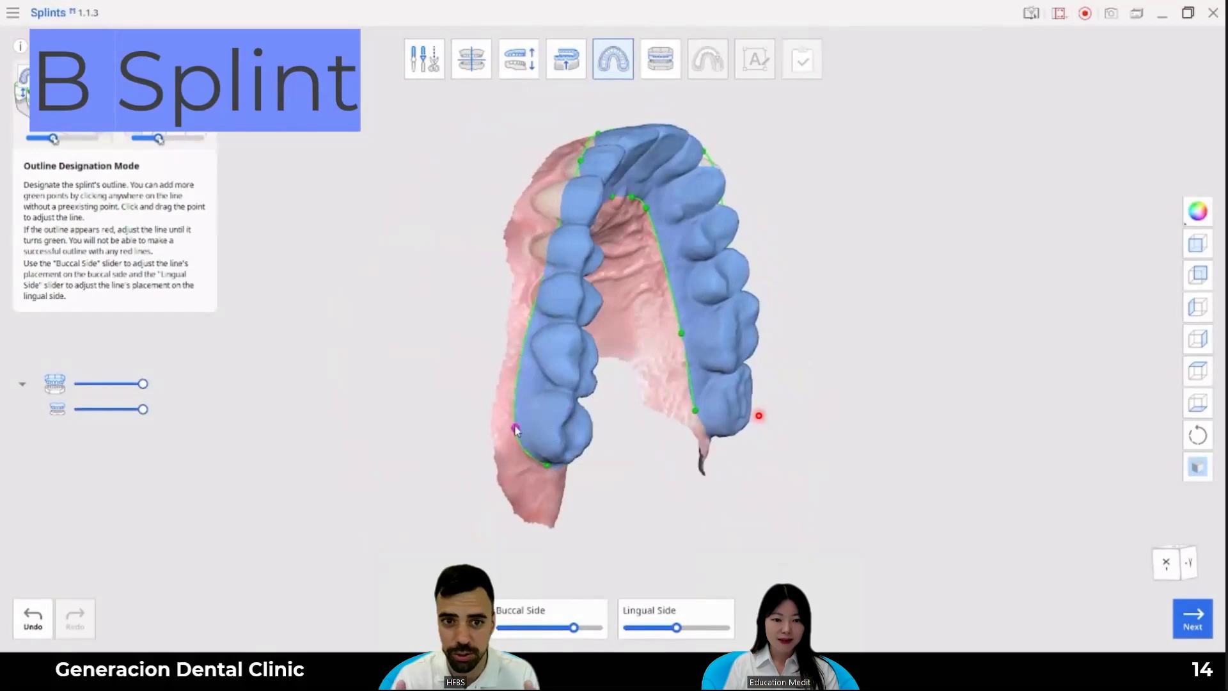
Step: Adjust the outline point beside the canine so the splint's buccal edge covers the front teeth evenly
right_click_drag(584, 241, 627, 309)
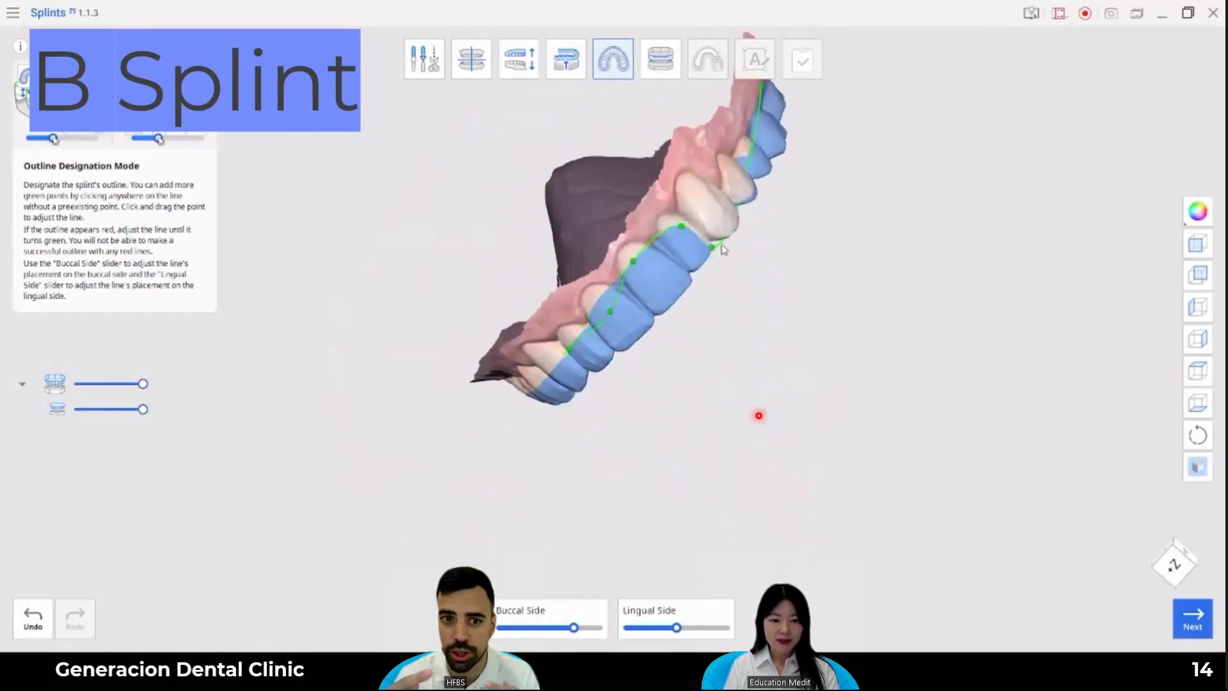
left_click_drag(723, 248, 722, 233)
right_click_drag(790, 338, 620, 222)
right_click_drag(689, 245, 617, 202)
Step: Generate the B splint's outer surface at 2.00 mm thickness and show the lower arch to check the front block against it
left_click(664, 60)
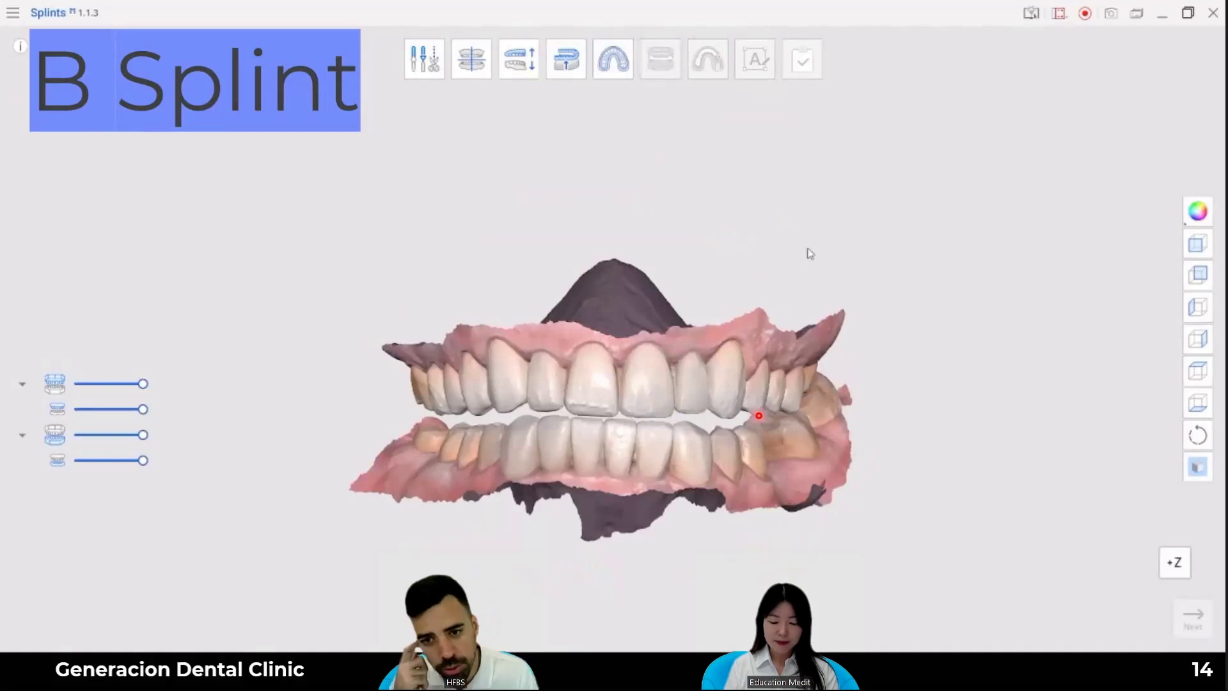
right_click_drag(673, 472, 570, 148)
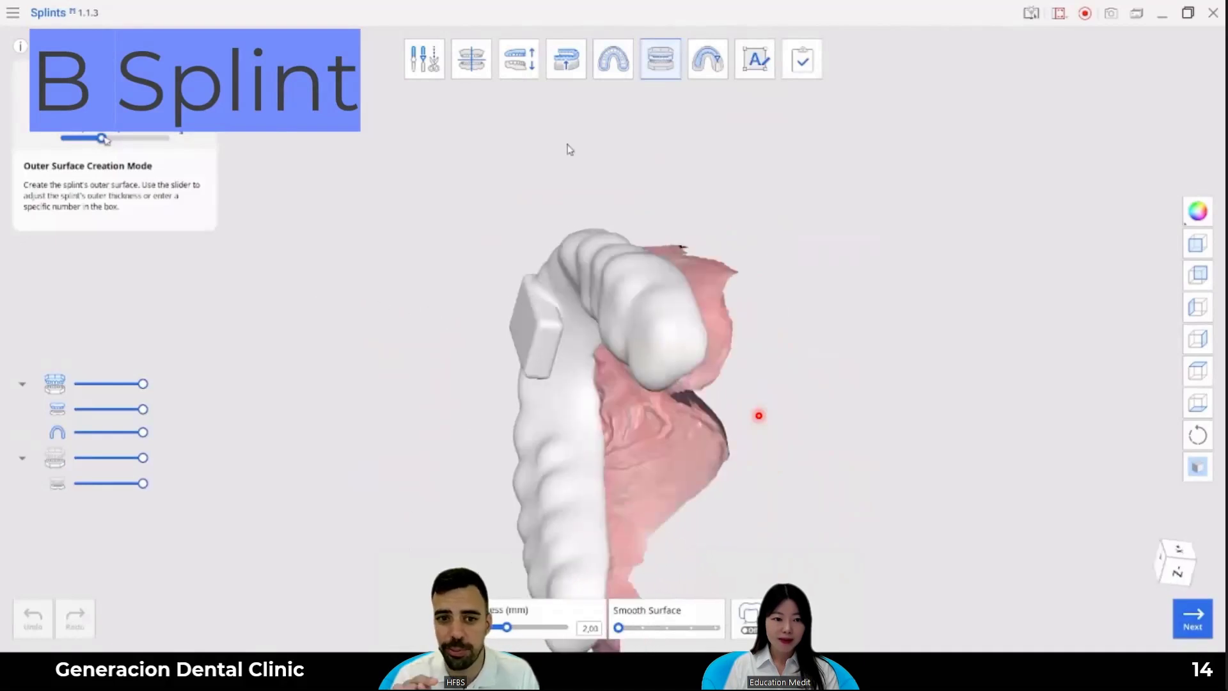
right_click_drag(586, 205, 773, 417)
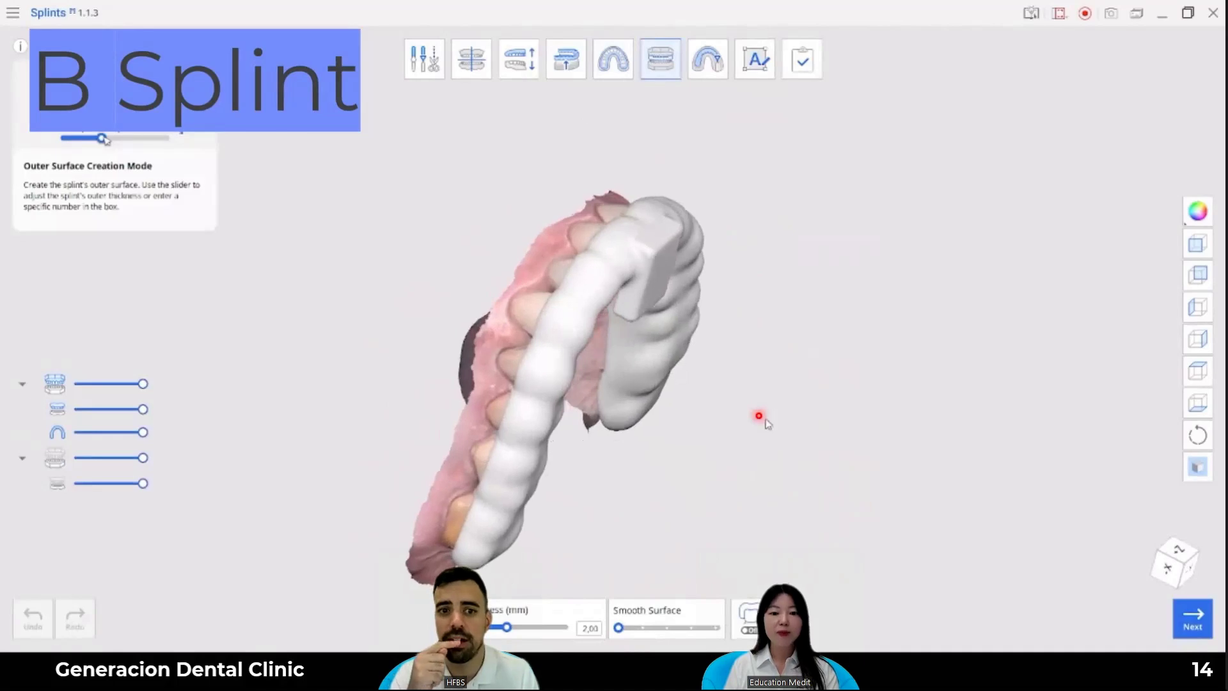
left_click(54, 457)
right_click_drag(601, 409, 554, 430)
scroll(554, 430, "up", 3)
right_click_drag(555, 389, 830, 323)
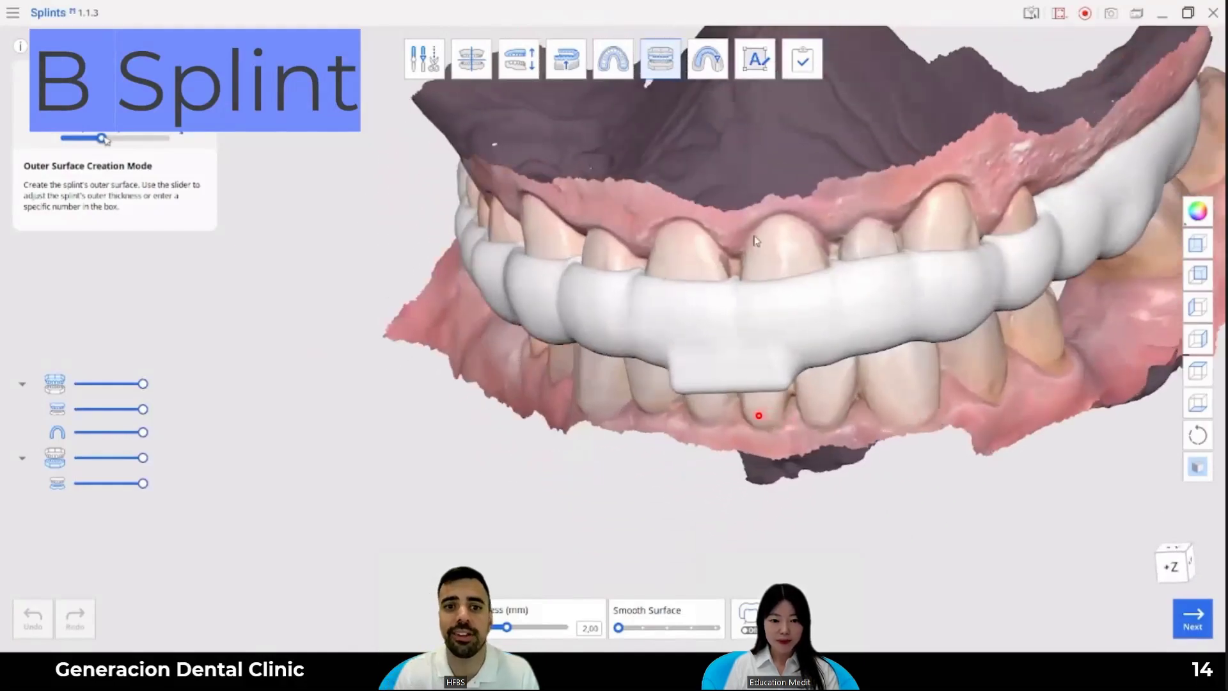
Step: Label the B splint with only the first name, place it on the outer side of the back molars, and flip its orientation
left_click(755, 59)
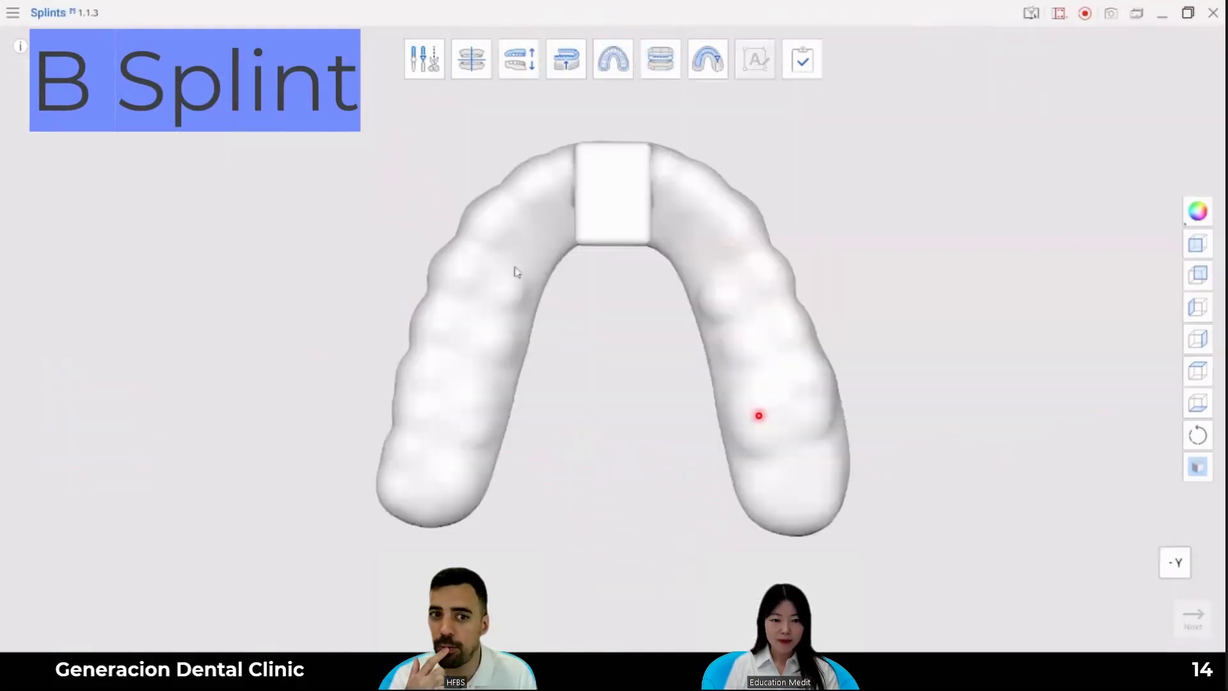
right_click_drag(468, 172, 401, 540)
key("BackSpace")
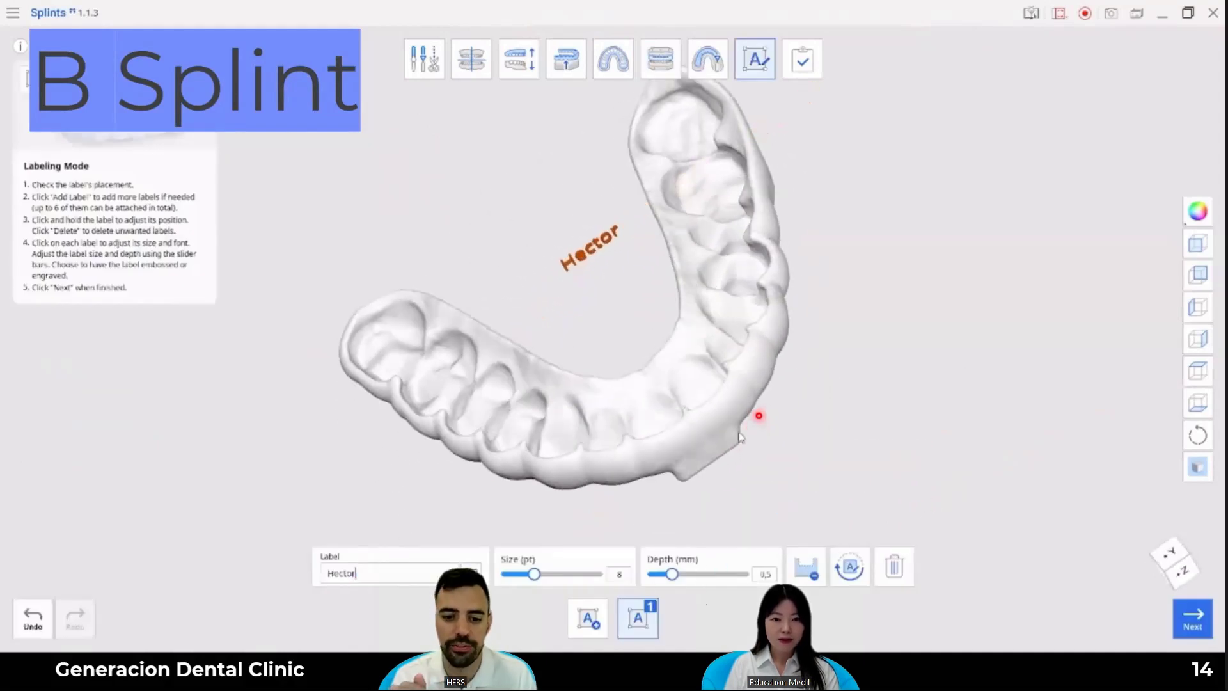
left_click_drag(586, 251, 481, 459)
right_click_drag(515, 487, 471, 251)
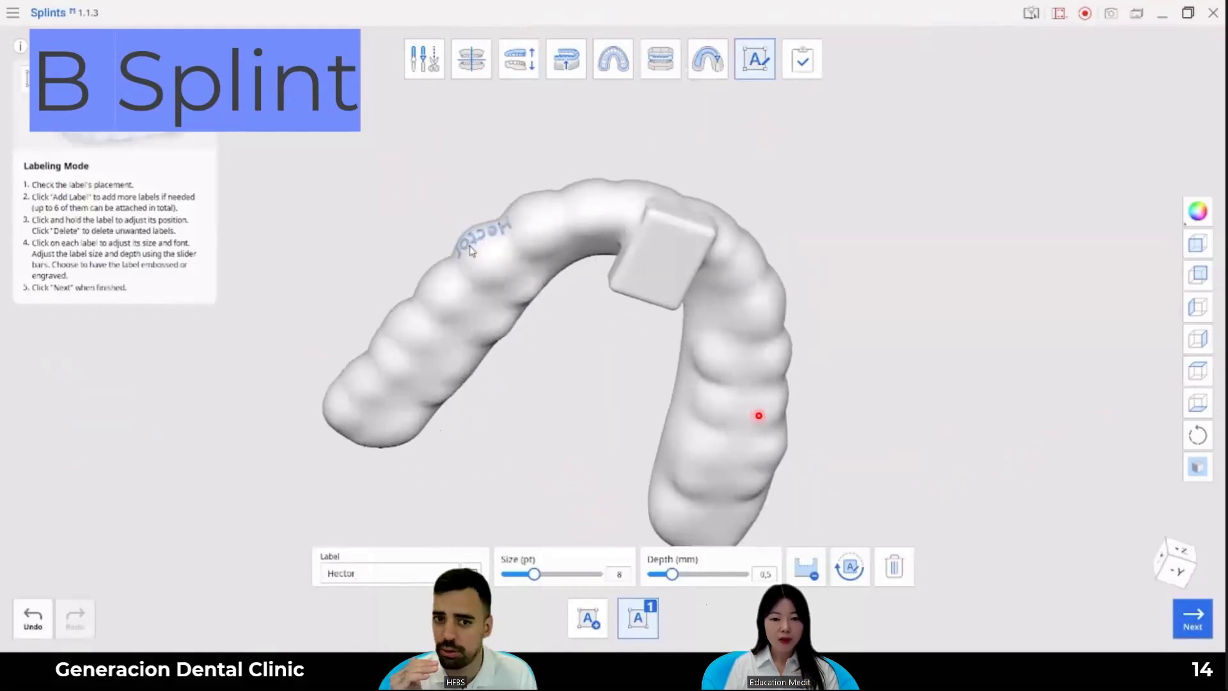
left_click_drag(462, 257, 357, 392)
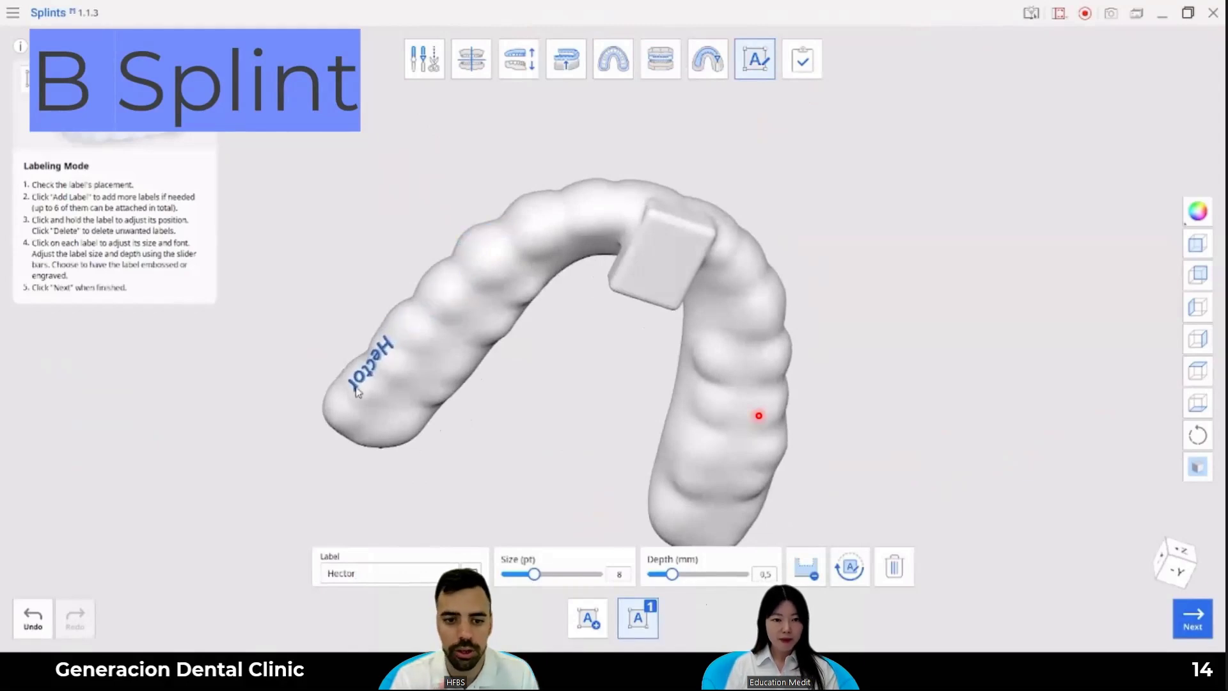
left_click(849, 566)
right_click_drag(717, 448, 738, 246)
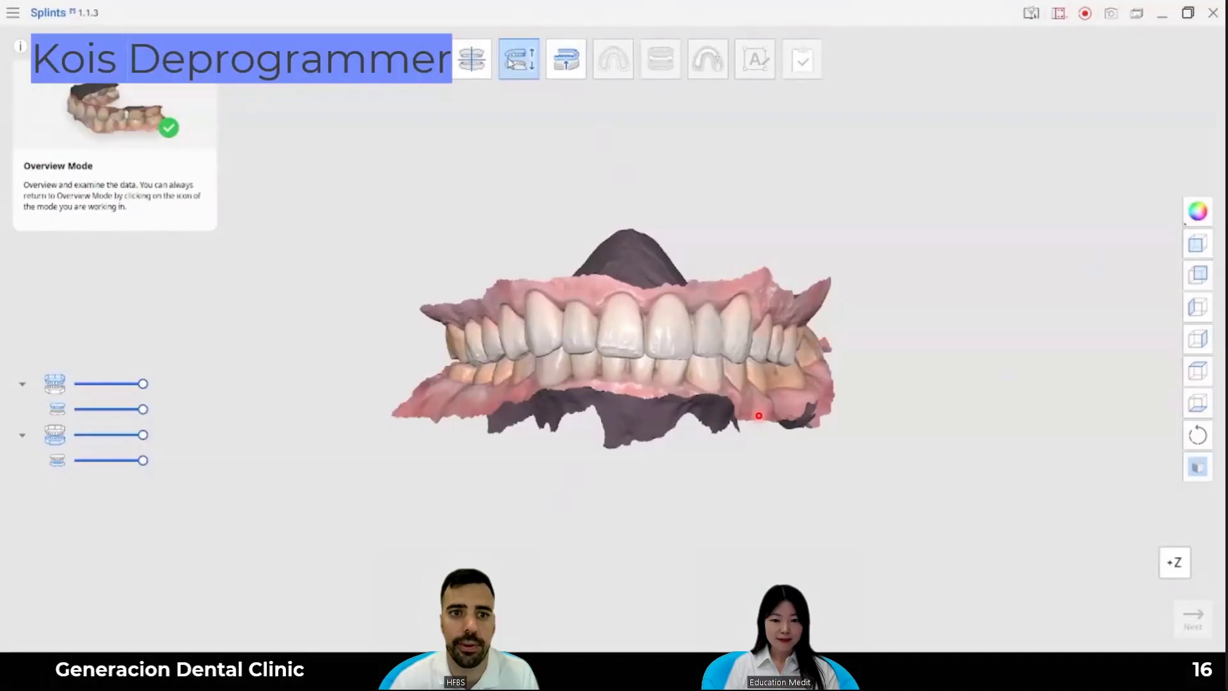
Step: Increase the distance to antagonist until the bite opening is 10.4 mm, and create the Kois Deprogrammer's inner surface
left_click(517, 59)
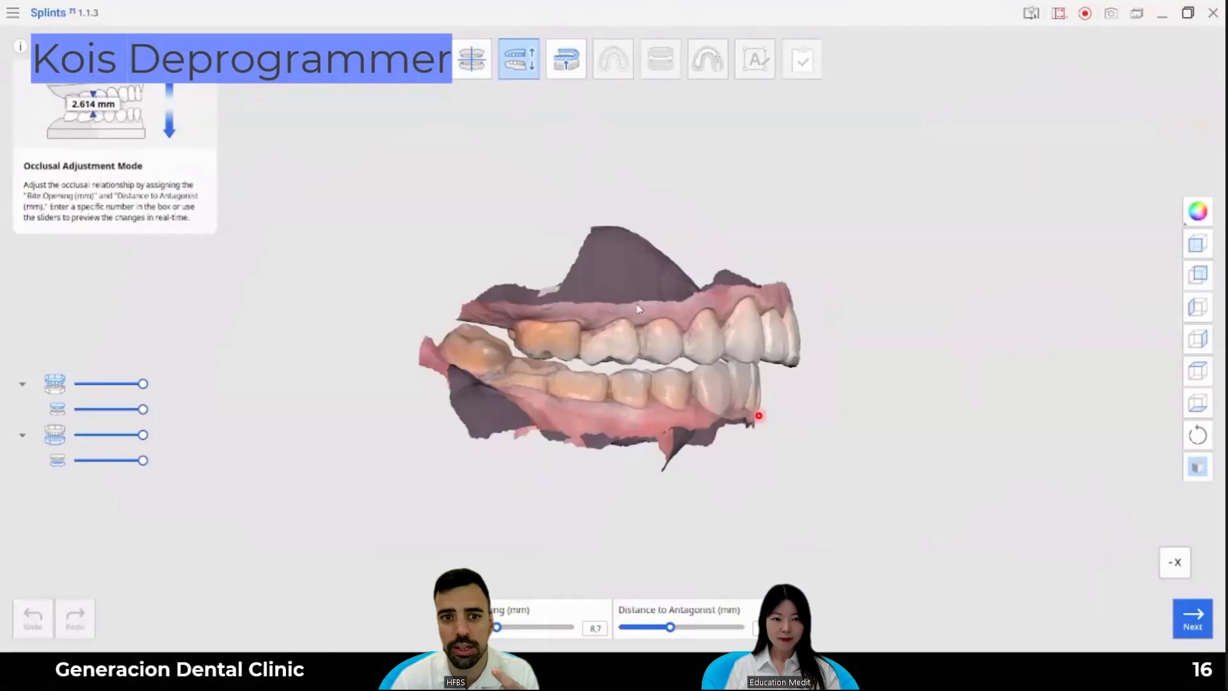
left_click_drag(680, 629, 685, 632)
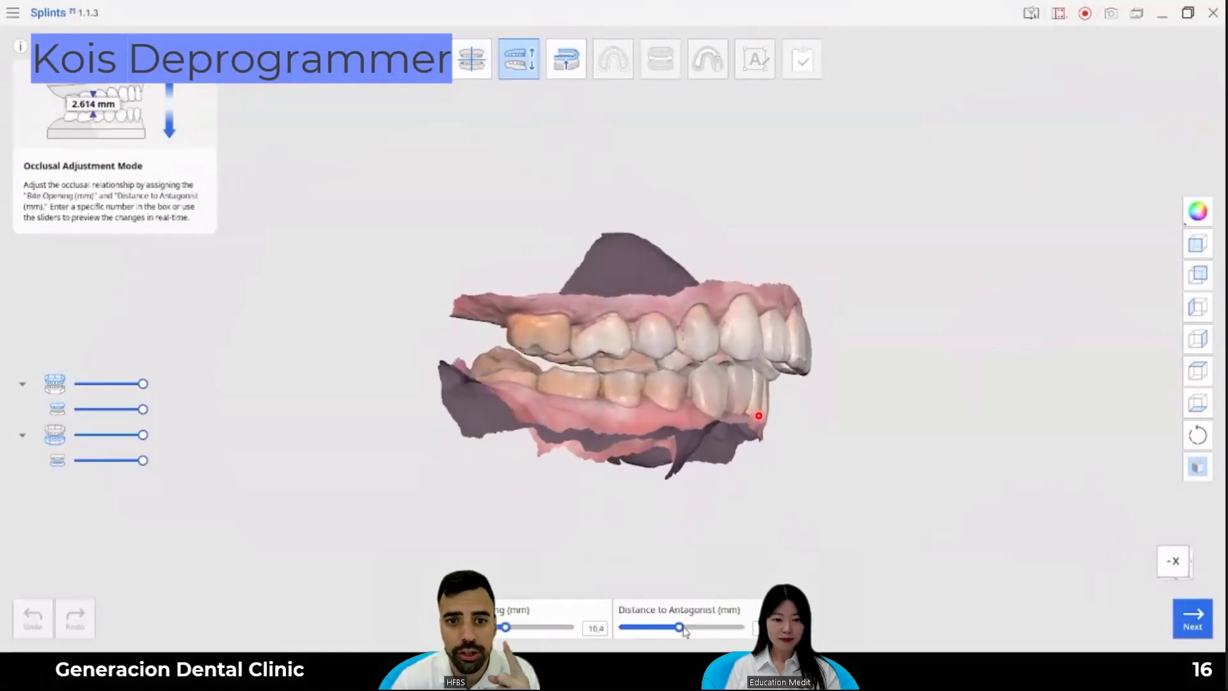
left_click(567, 61)
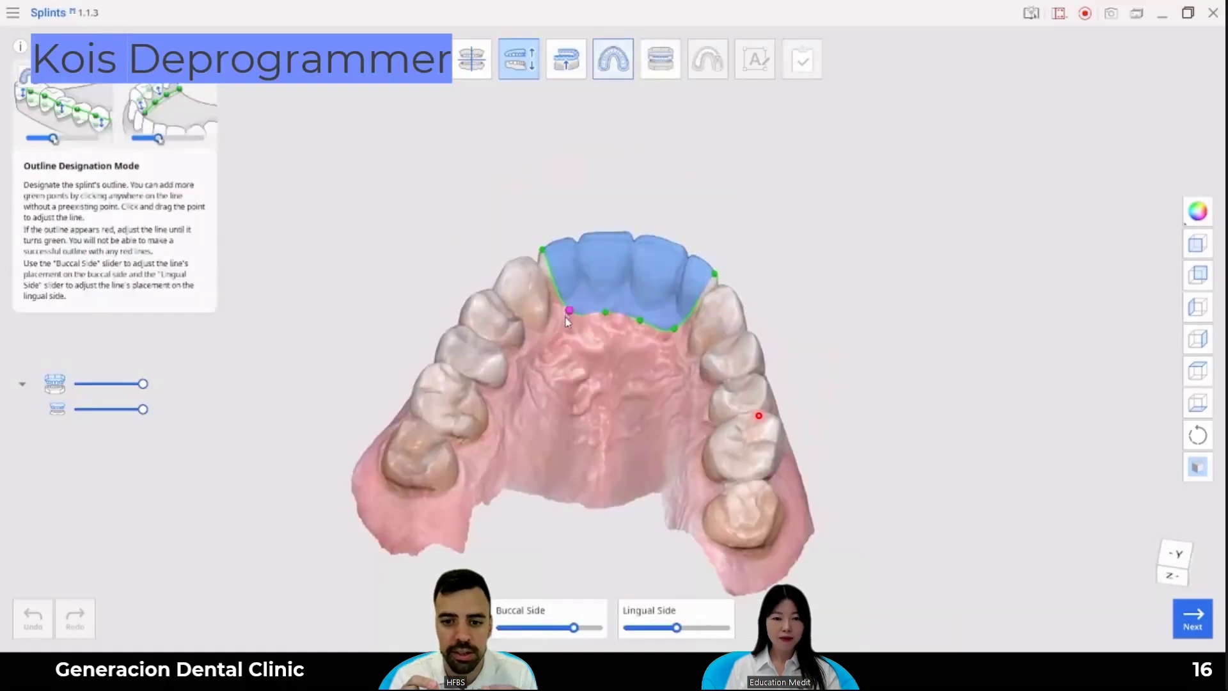
Step: Extend the front-teeth outline along the palate to the last molars on both sides and curve one arm's edges beside the teeth
left_click_drag(566, 317, 475, 497)
left_click_drag(674, 328, 701, 516)
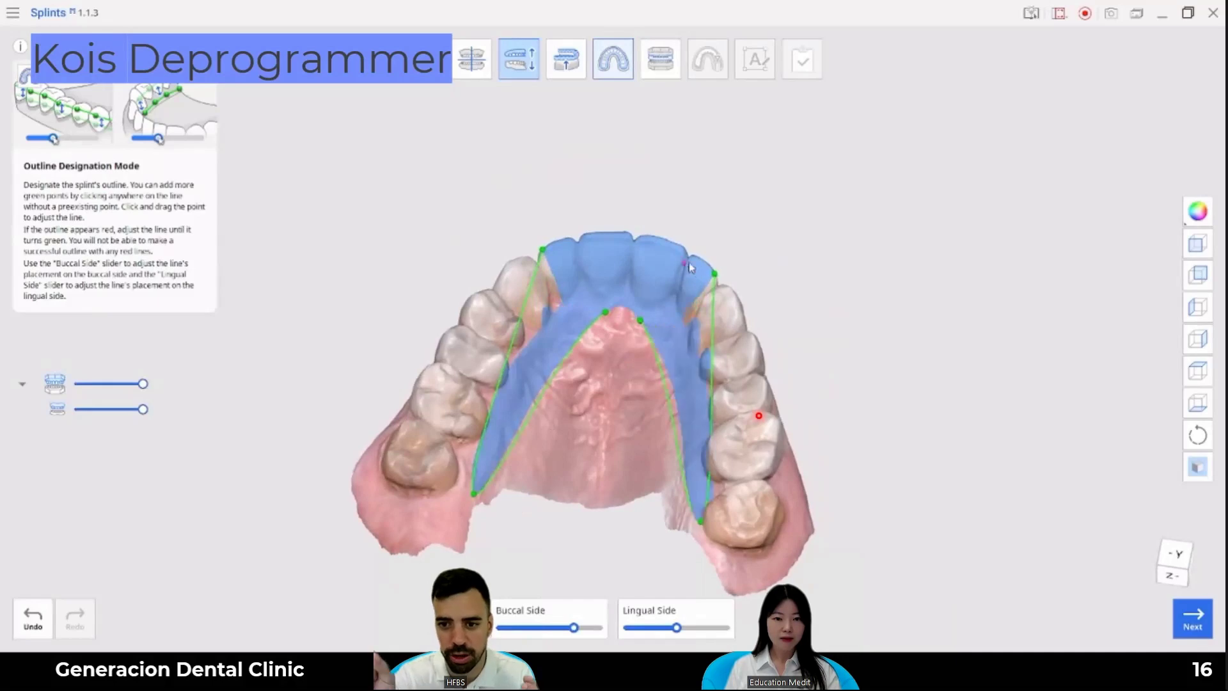
right_click_drag(623, 233, 619, 382)
left_click_drag(720, 271, 713, 424)
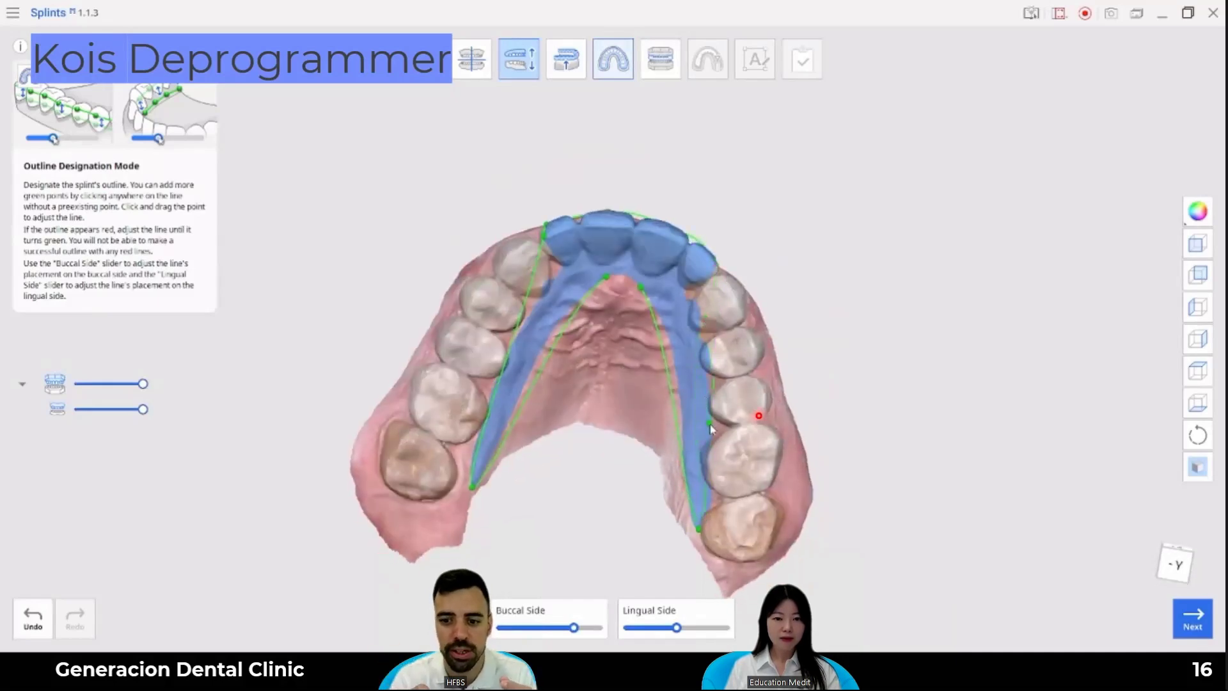
left_click(676, 451)
left_click_drag(661, 369, 671, 371)
left_click_drag(606, 277, 639, 321)
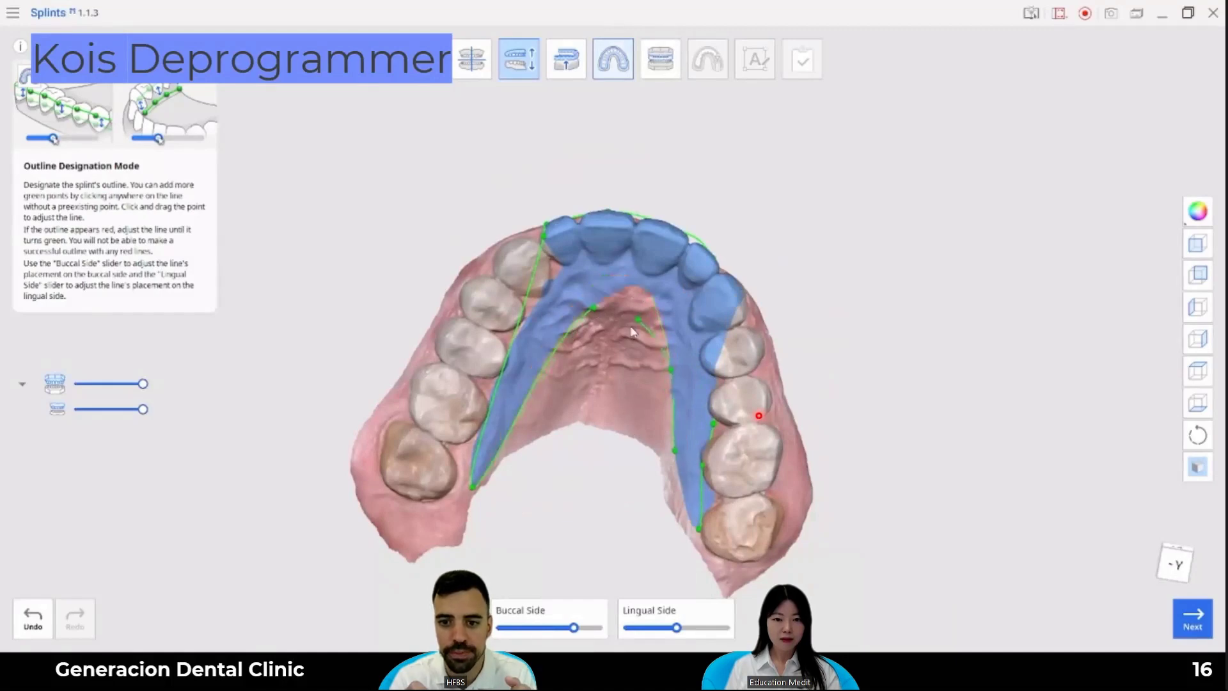
Step: Shape the opposite palatal arm's outer edge with extra outline points so it follows the molars and premolars without covering them
right_click_drag(631, 331, 406, 324)
left_click_drag(455, 480, 447, 485)
left_click(447, 461)
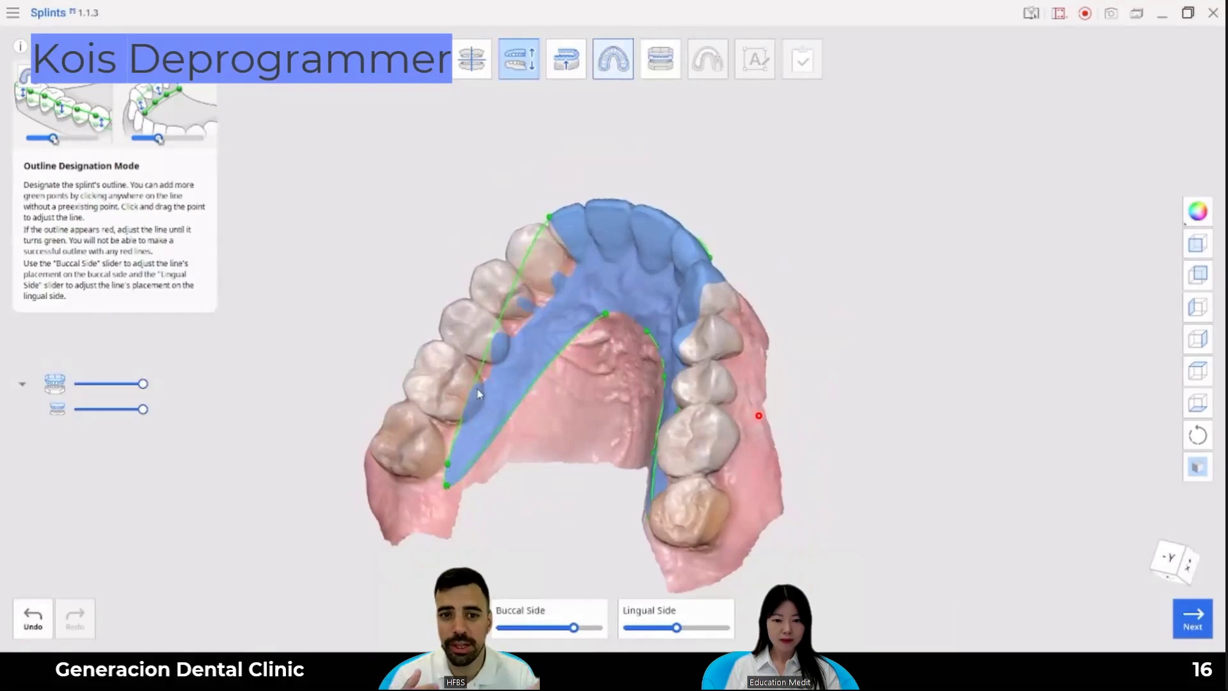
left_click_drag(471, 393, 479, 411)
left_click_drag(496, 364, 506, 359)
left_click_drag(527, 312, 531, 314)
Step: Remove surplus buccal outline points and pull the edge inward so the canines and premolars are left uncovered
right_click_drag(531, 183, 635, 266)
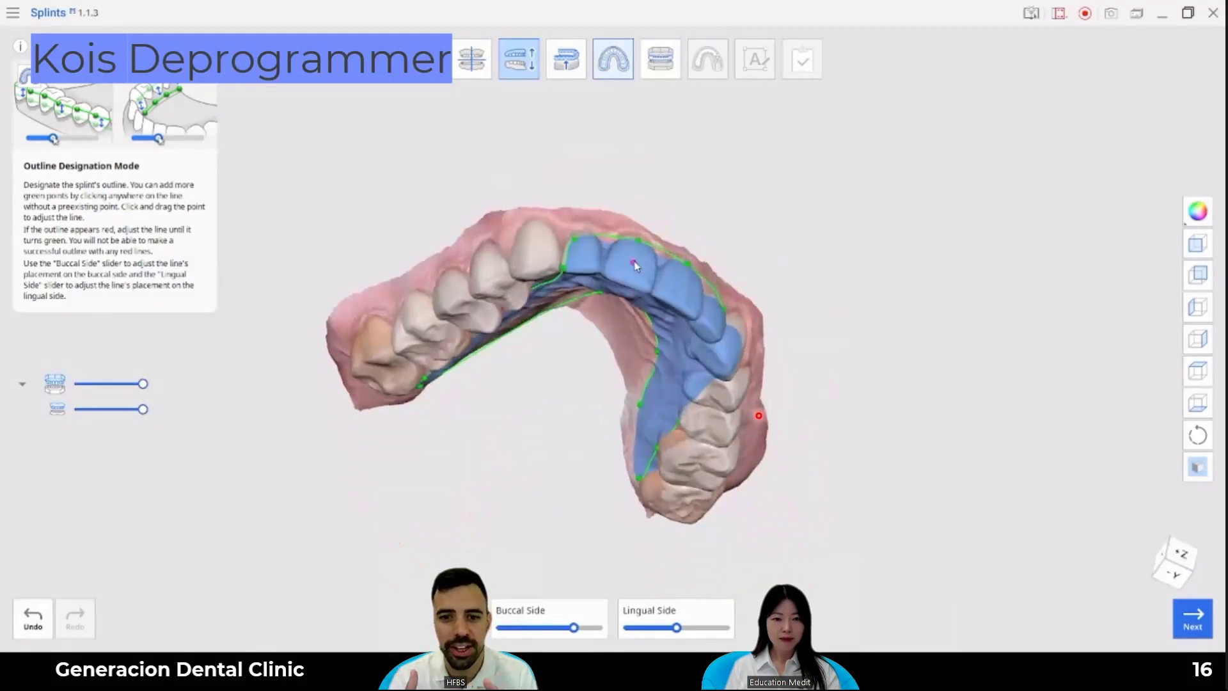
right_click(575, 241)
right_click(706, 279)
left_click_drag(688, 264, 676, 307)
right_click_drag(580, 475, 688, 167)
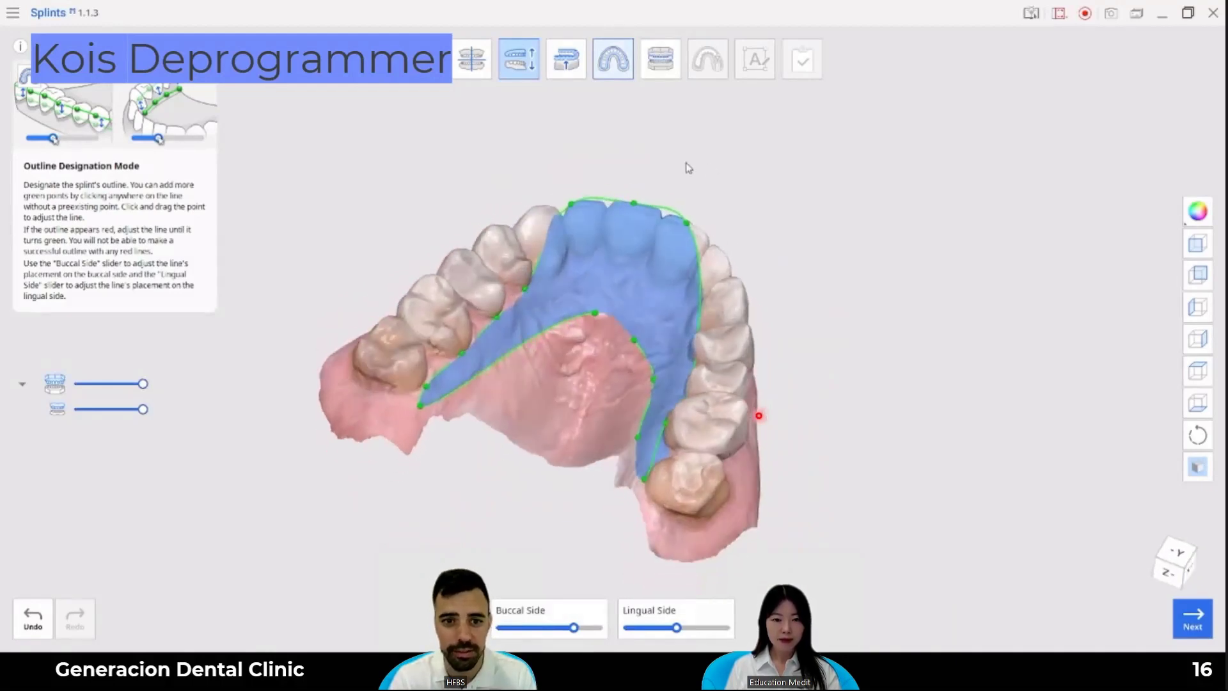
Step: Move the front outline onto the palatal side of the incisors, adding points so the lateral incisors stay uncovered
left_click_drag(651, 214, 579, 229)
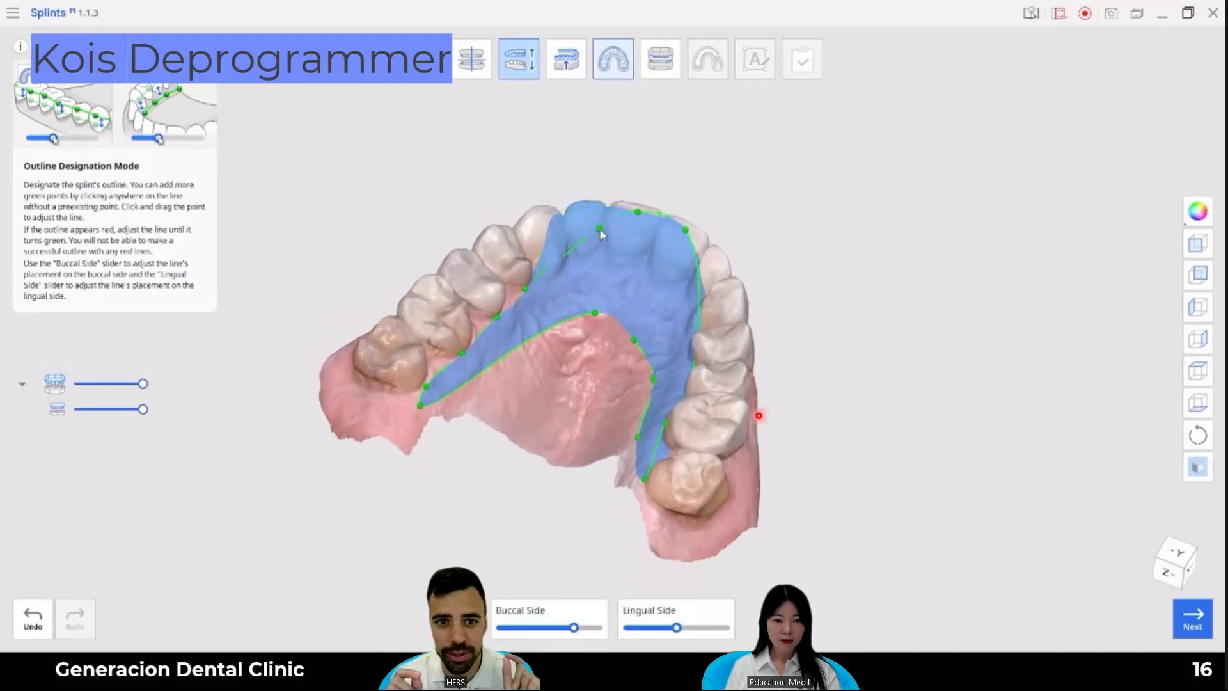
left_click(696, 271)
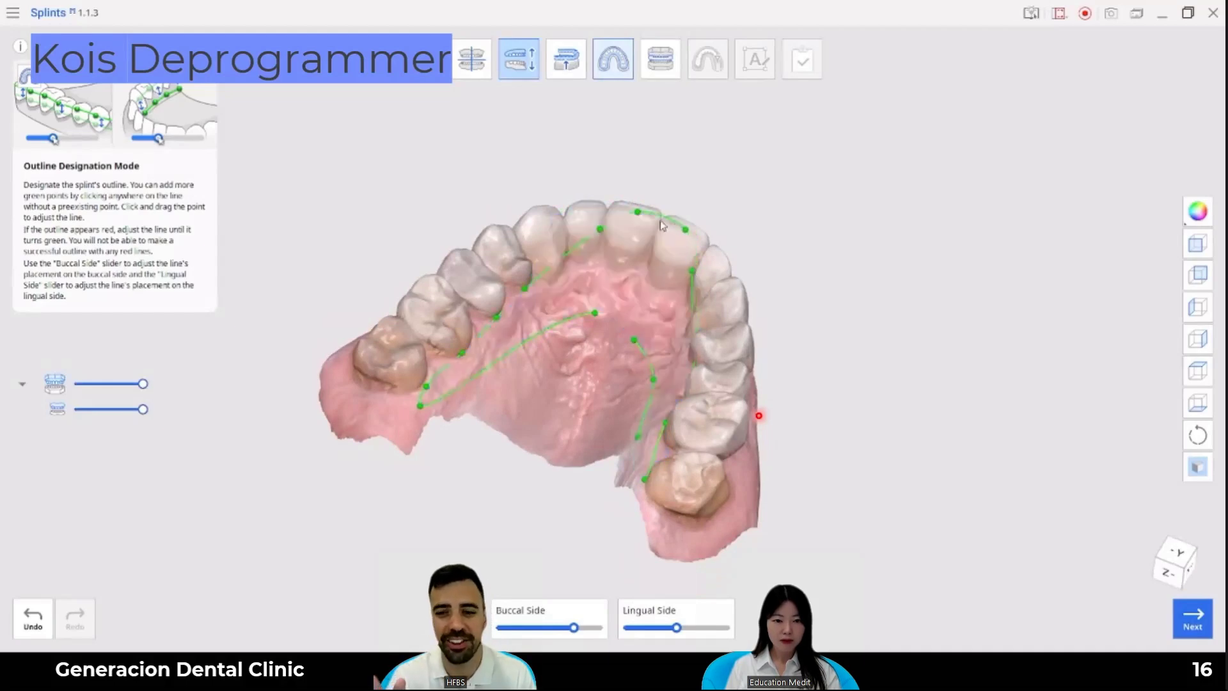
left_click(661, 217)
right_click_drag(658, 232, 407, 333)
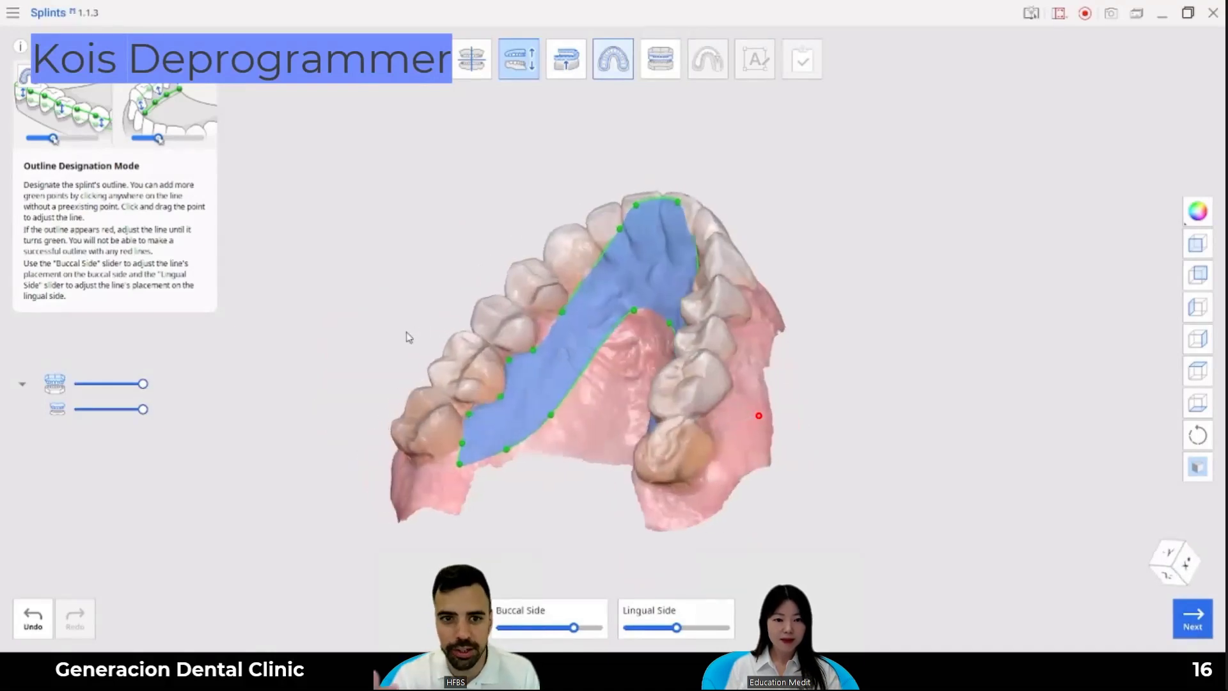
Step: Refine the outline's tooth-side edge with extra points so it follows the necks of the premolars and canine
scroll(555, 334, "up", 4)
left_click_drag(545, 329, 531, 315)
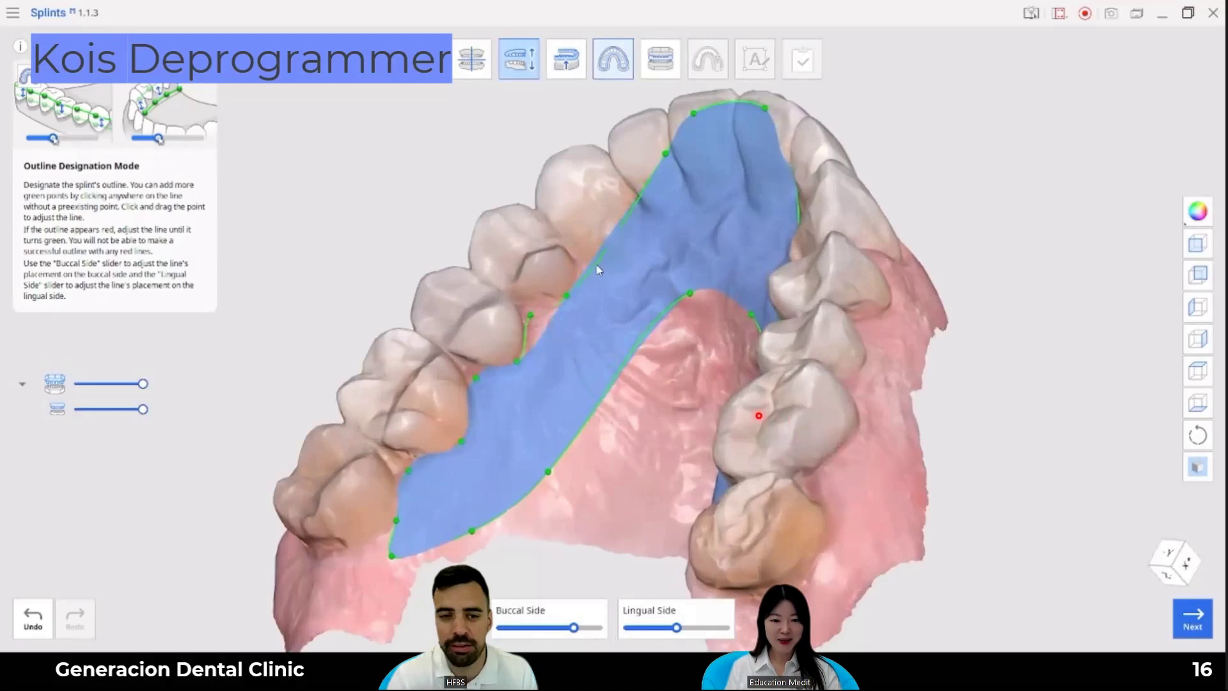
left_click_drag(592, 267, 579, 264)
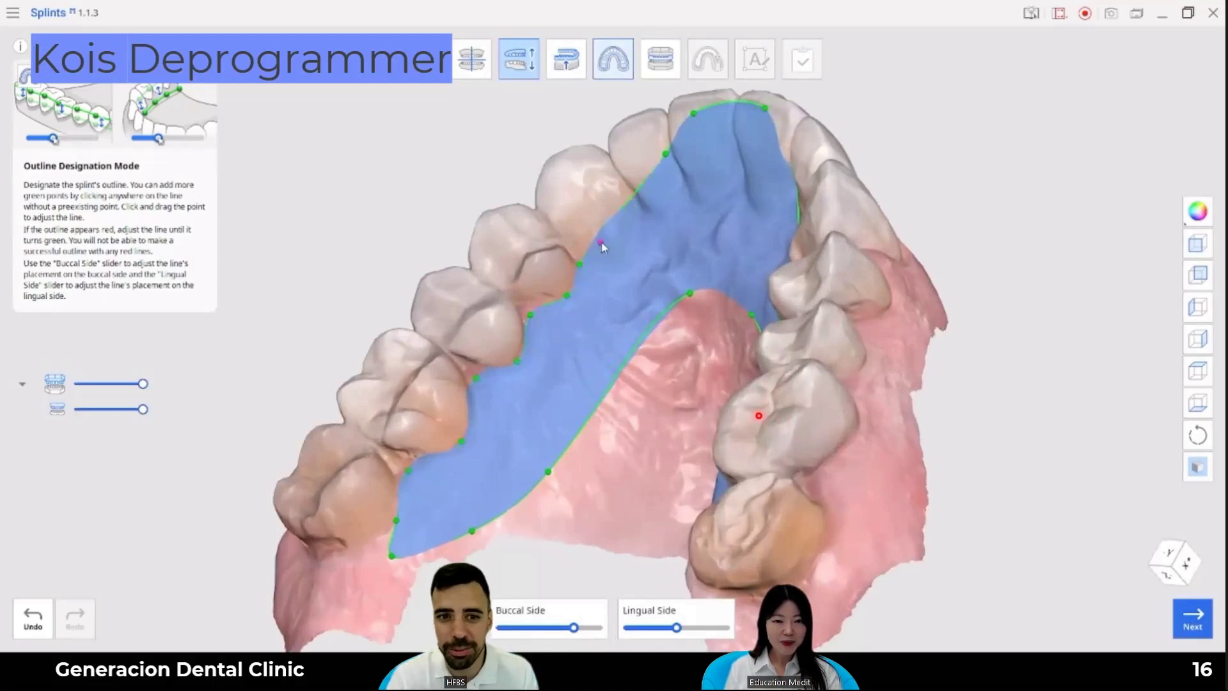
right_click_drag(532, 394, 854, 400)
scroll(757, 290, "down", 3)
right_click_drag(725, 380, 744, 307)
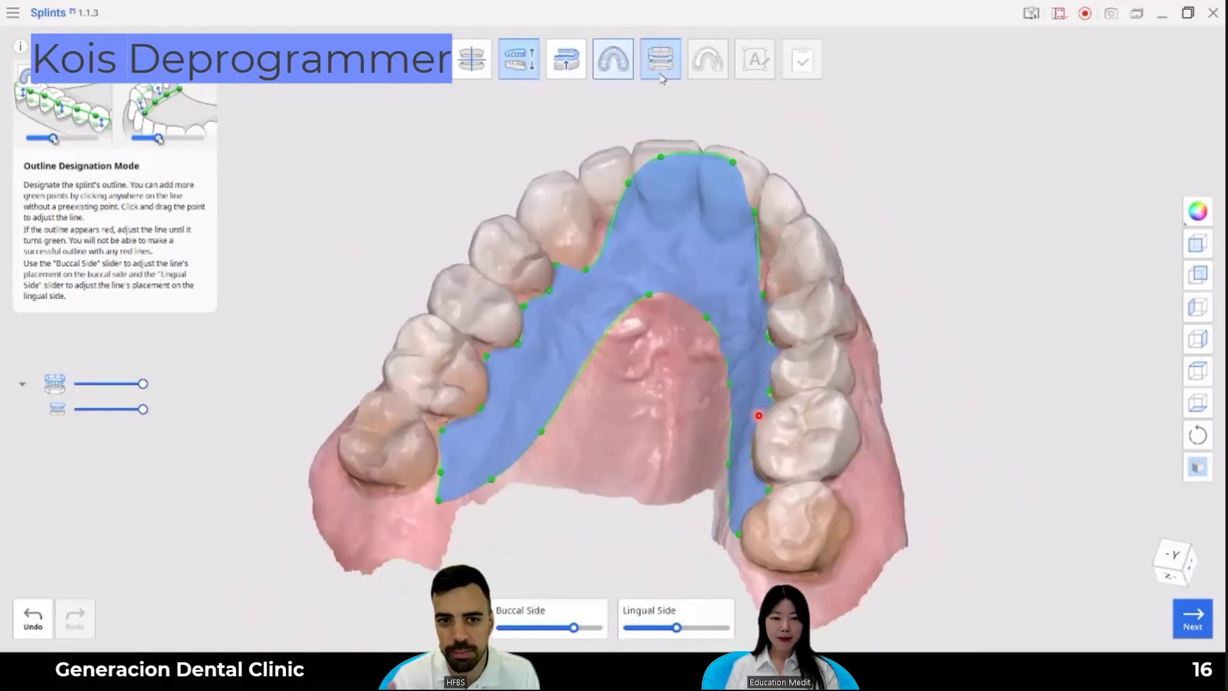
Step: Create the deprogrammer's outer surface at 2.00 mm thickness and inspect the front block and palatal arms from below
left_click(660, 59)
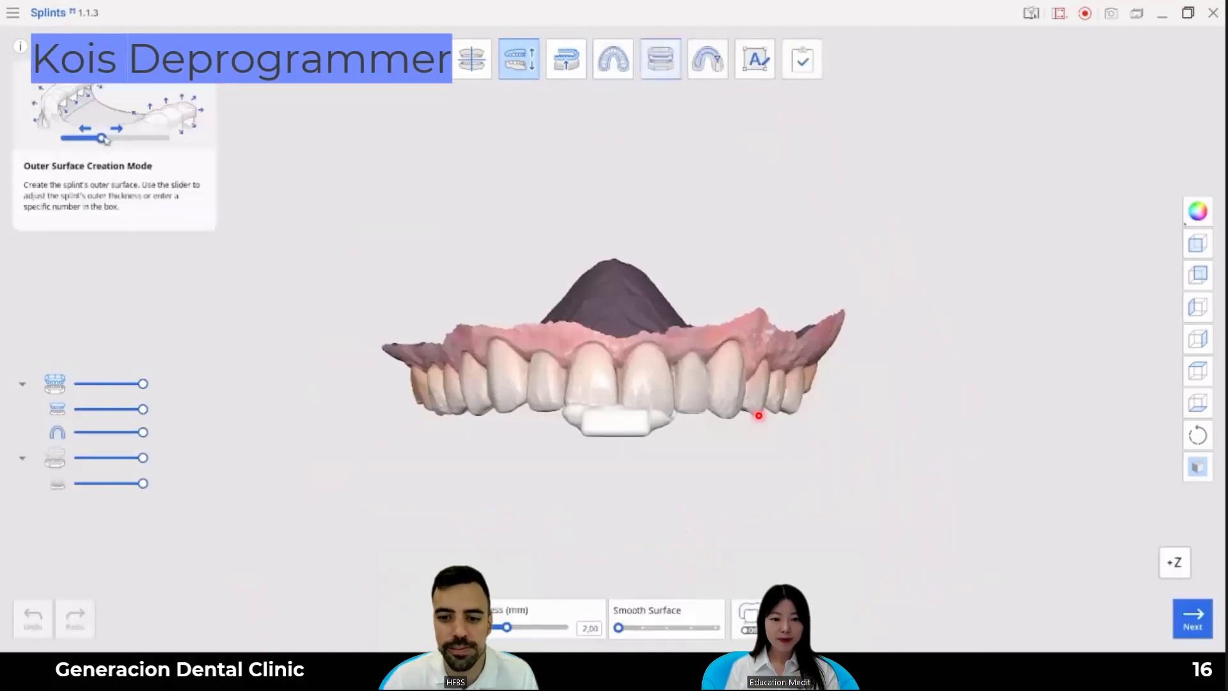
right_click_drag(673, 431, 639, 447)
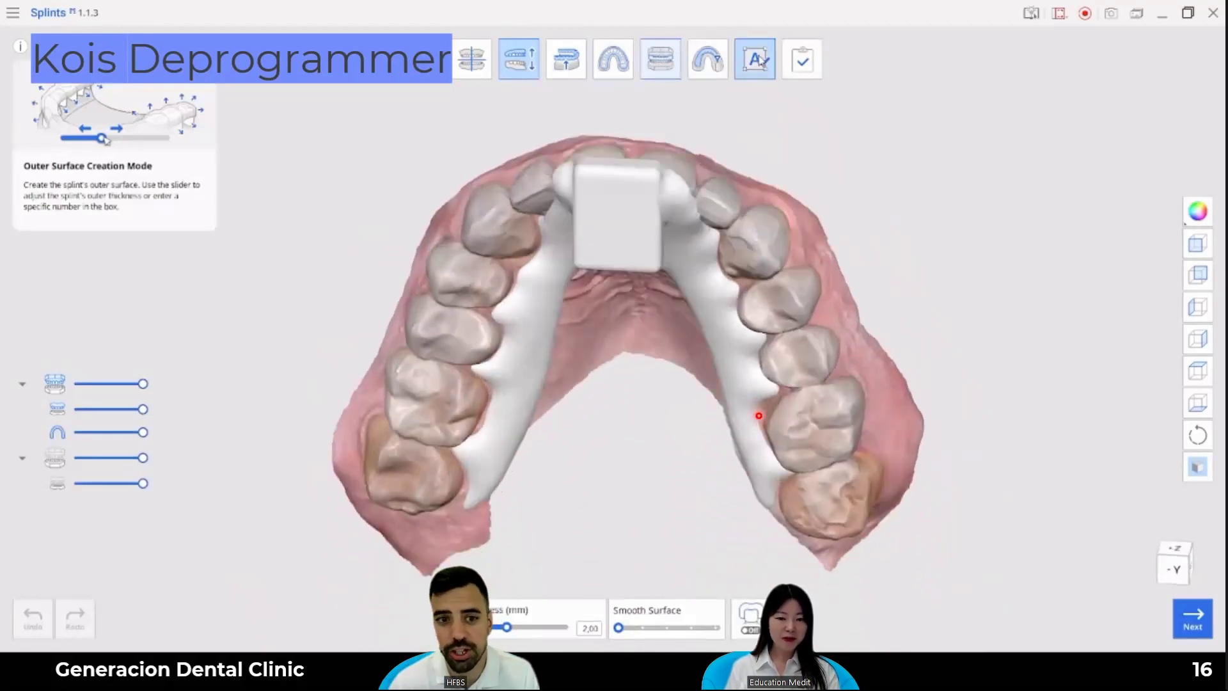
Step: Label the deprogrammer with only the patient's first name and place the label on a palatal arm
left_click(754, 60)
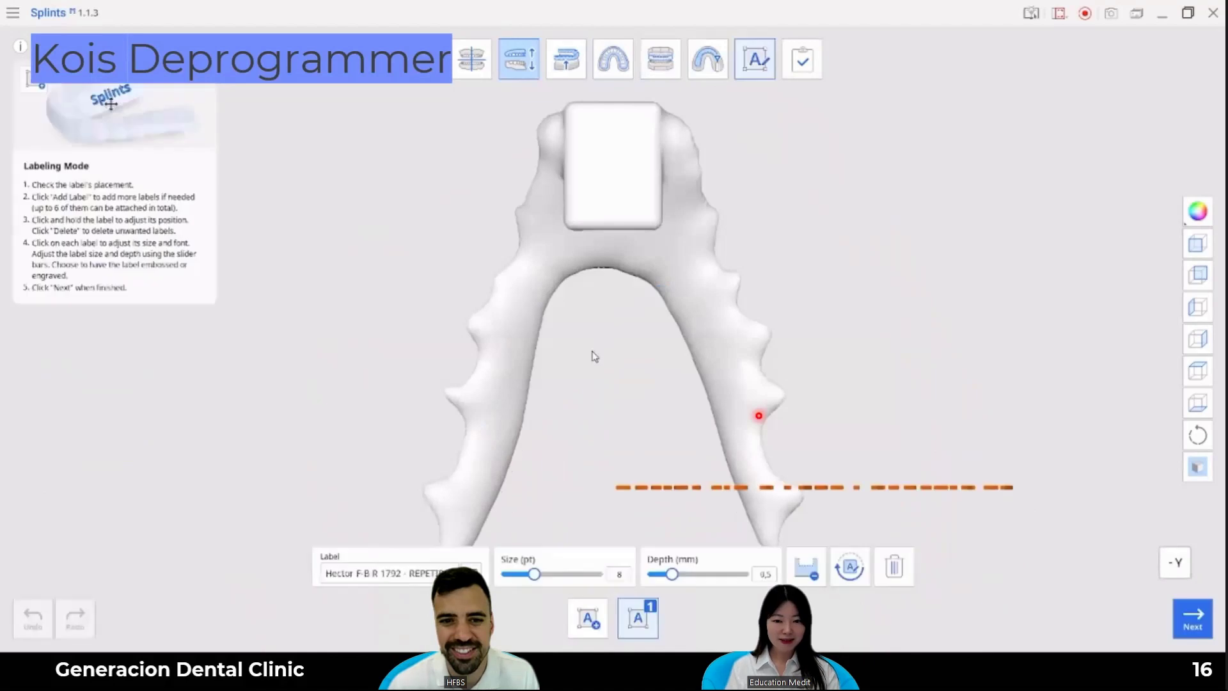
right_click_drag(587, 356, 499, 517)
left_click_drag(364, 571, 646, 573)
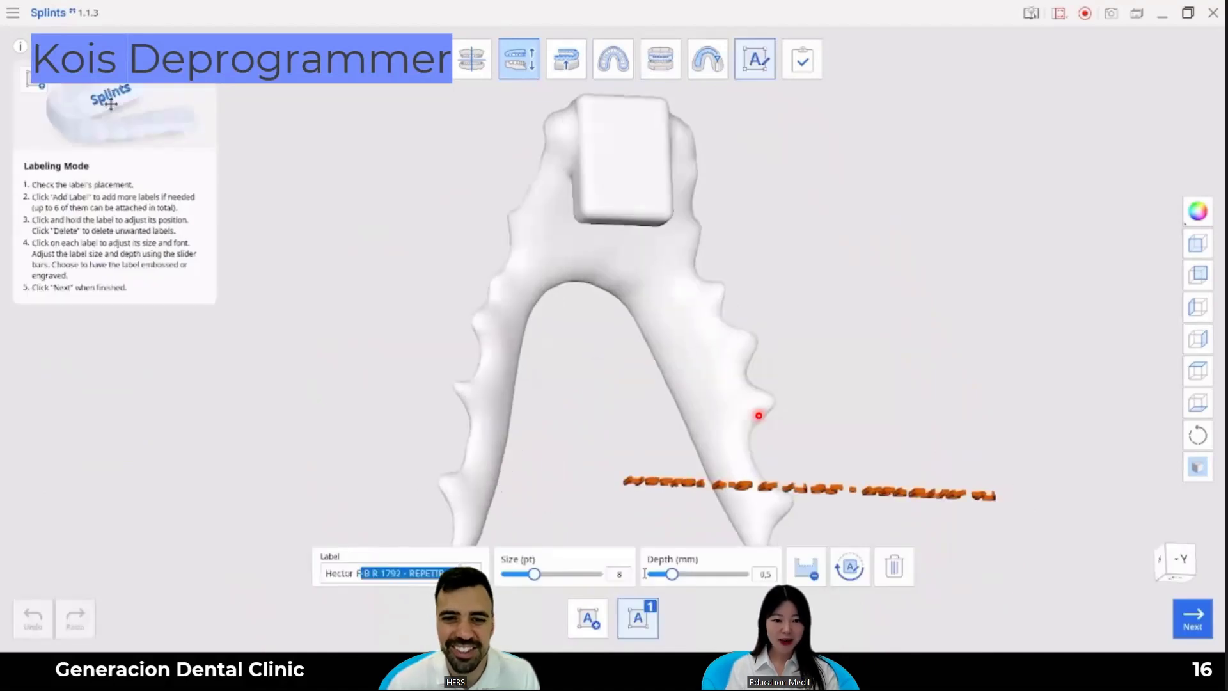
key("BackSpace")
left_click_drag(670, 492, 701, 346)
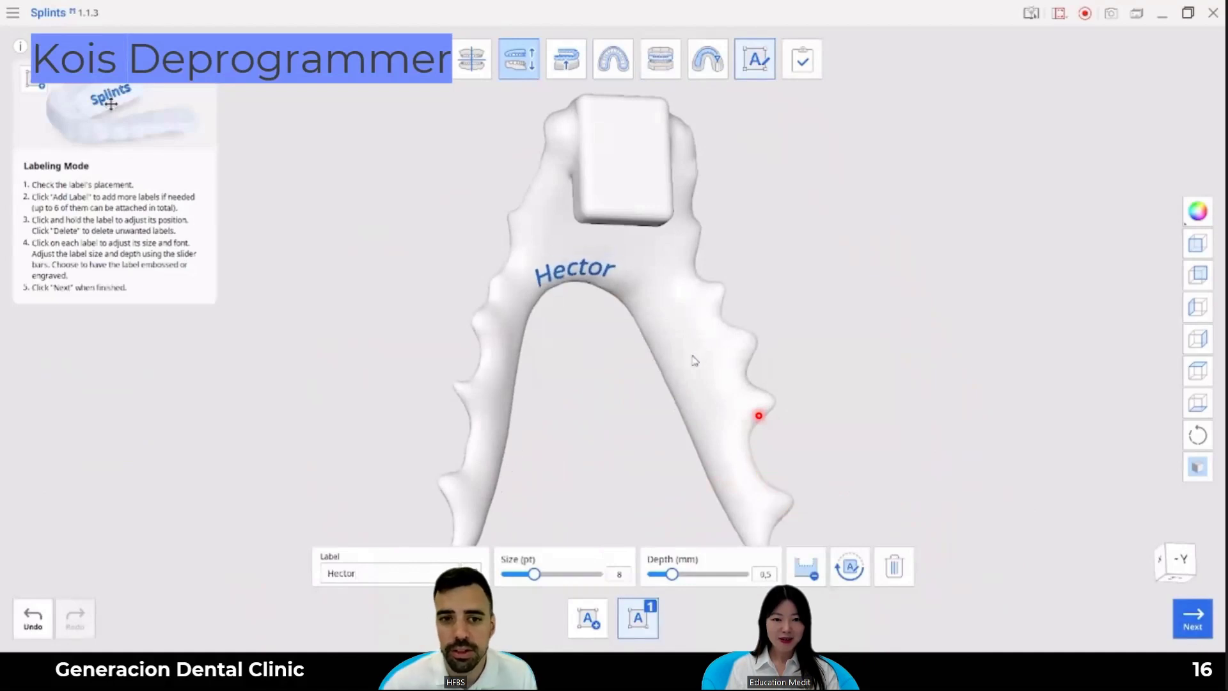
left_click_drag(604, 270, 724, 435)
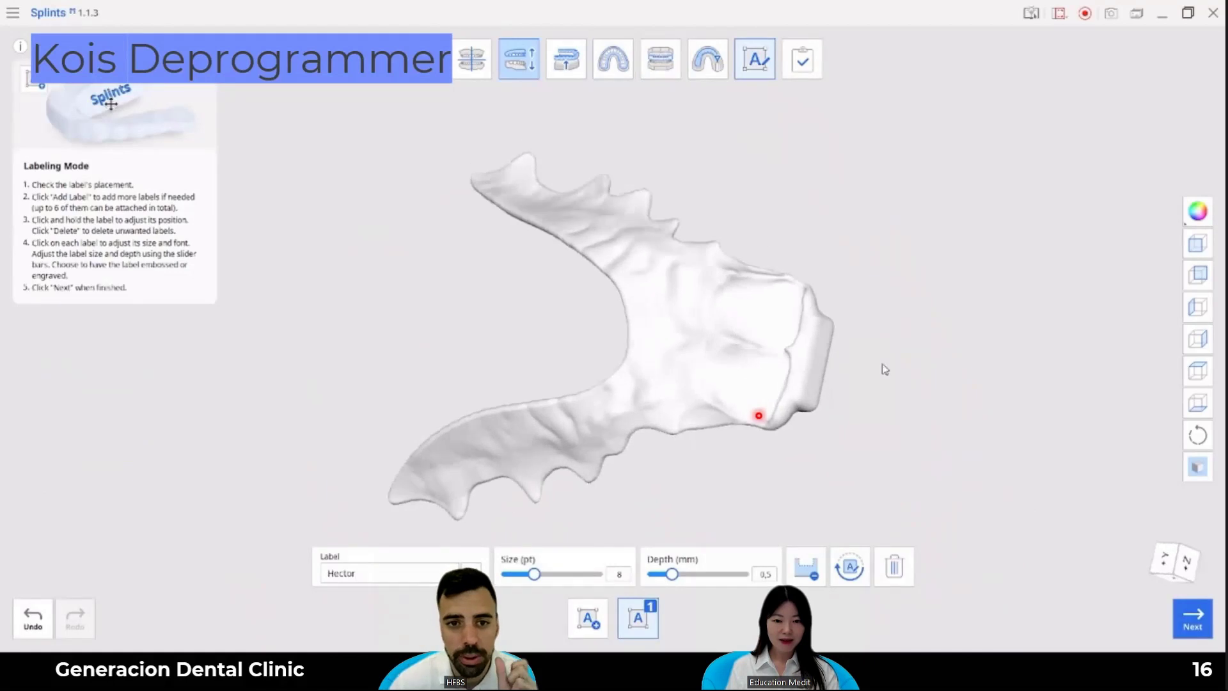